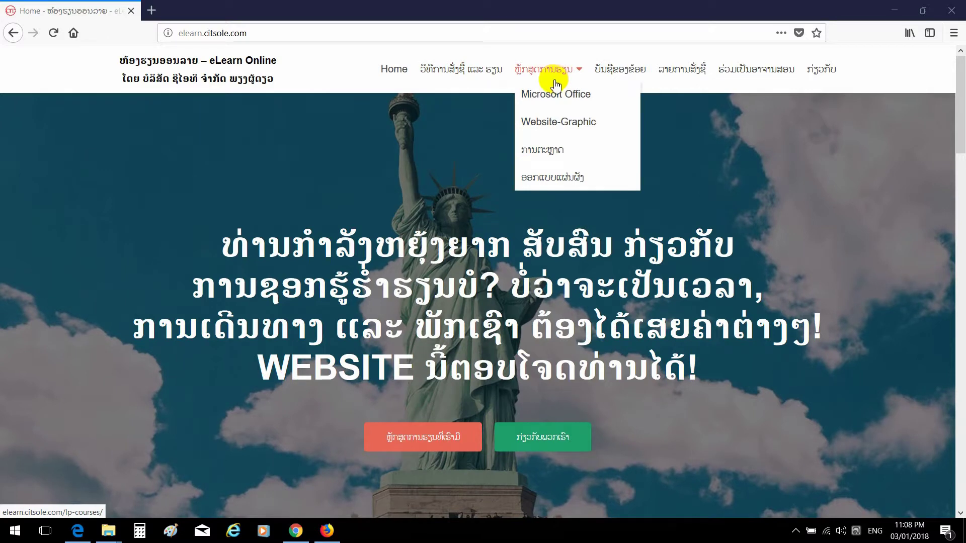
Step: Load the eLearn Online home page at elearn.citsole.com
{"action": "left_click", "coordinate": [259, 33]}
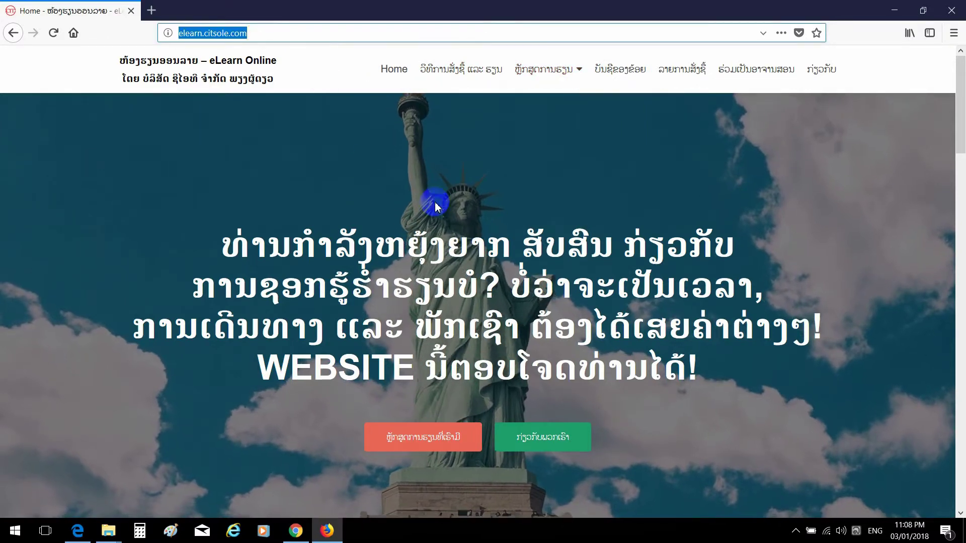
{"action": "left_click", "coordinate": [467, 190]}
{"action": "left_click", "coordinate": [259, 32]}
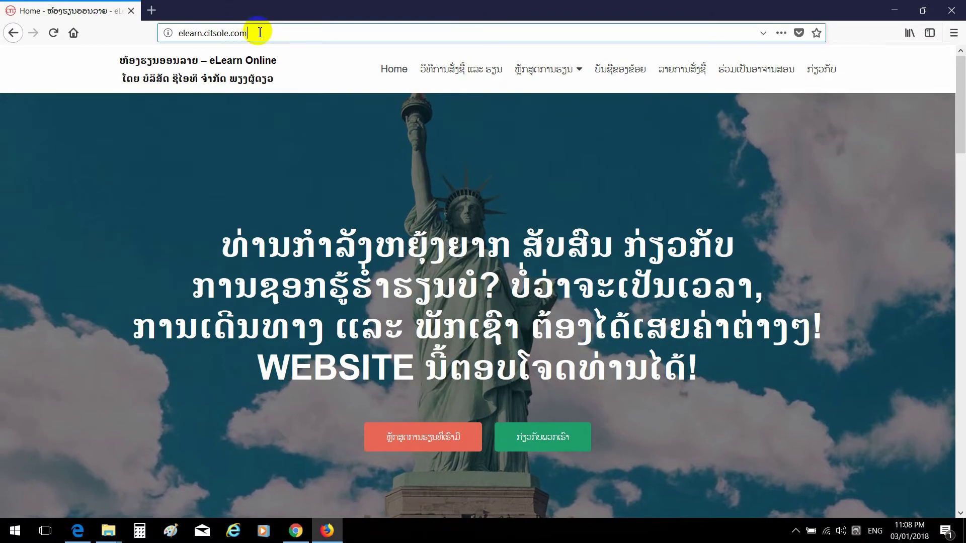
{"action": "key", "text": "Return"}
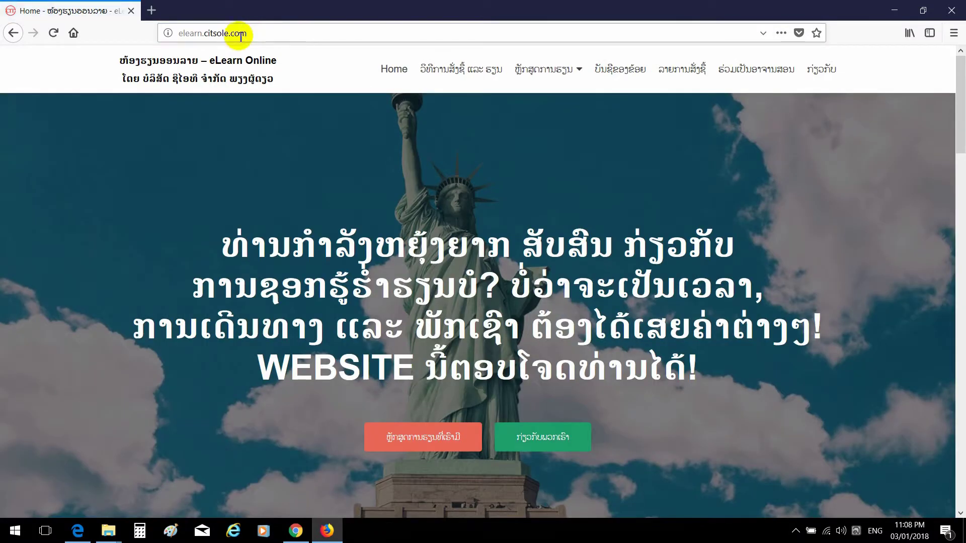
{"action": "left_click", "coordinate": [198, 34]}
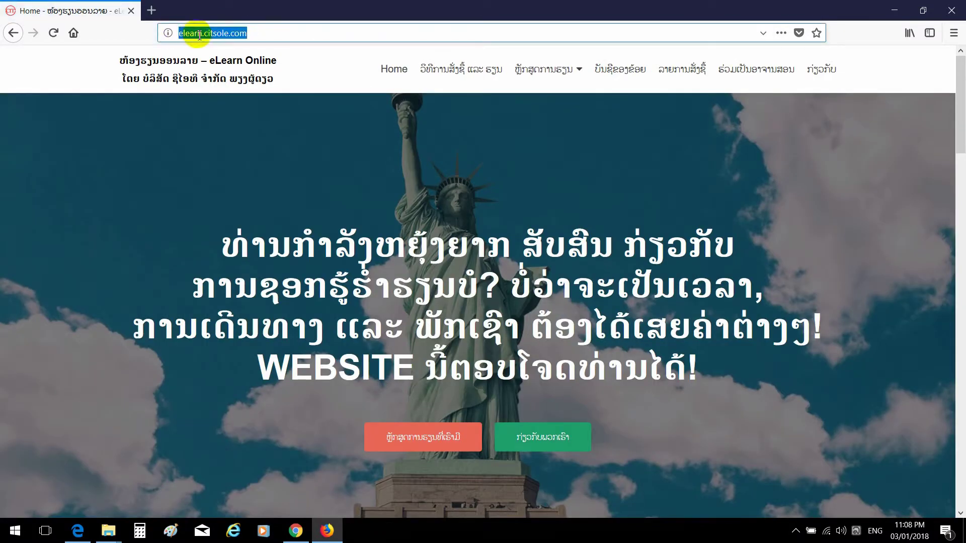
{"action": "left_click", "coordinate": [251, 33]}
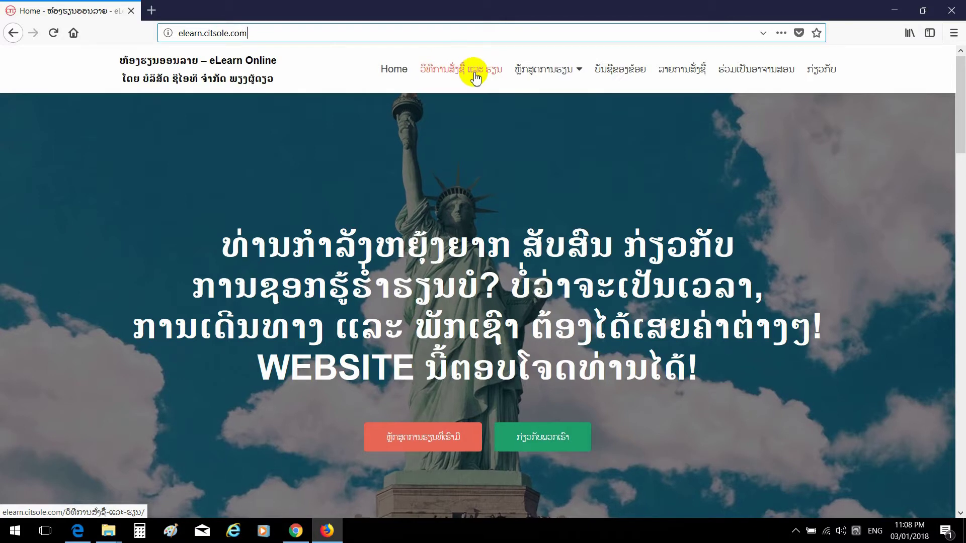
Step: Open the full list of available courses from the eLearn home page
{"action": "mouse_move", "coordinate": [543, 73]}
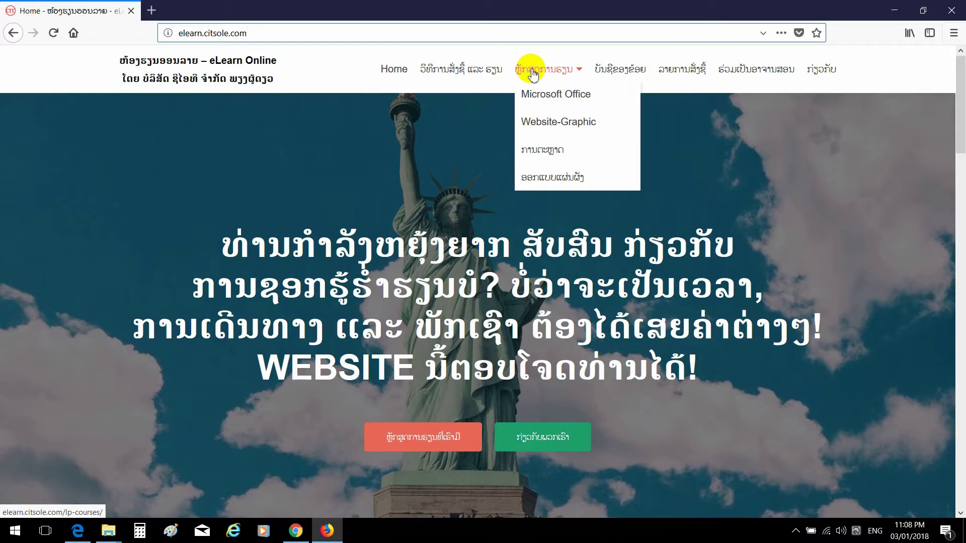
{"action": "left_click", "coordinate": [533, 75]}
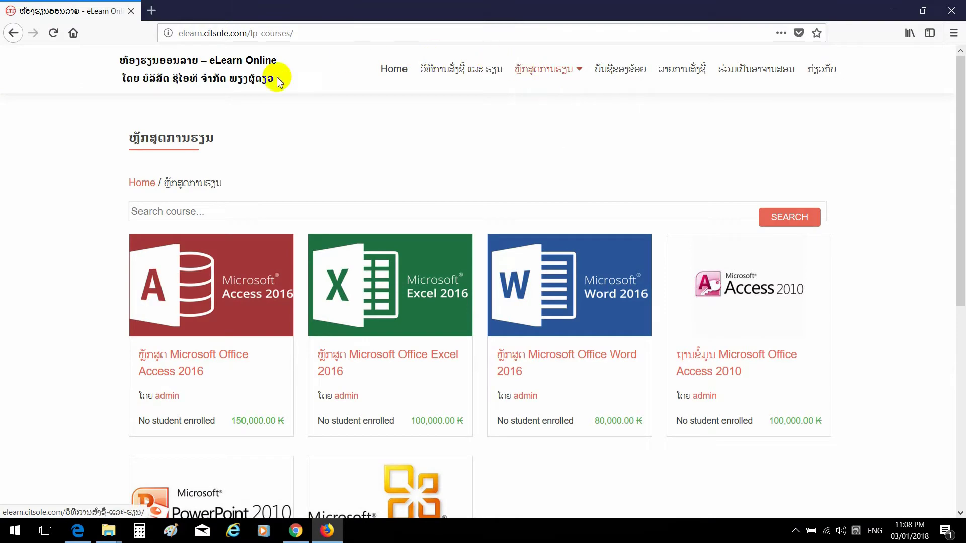
{"action": "left_click", "coordinate": [201, 65]}
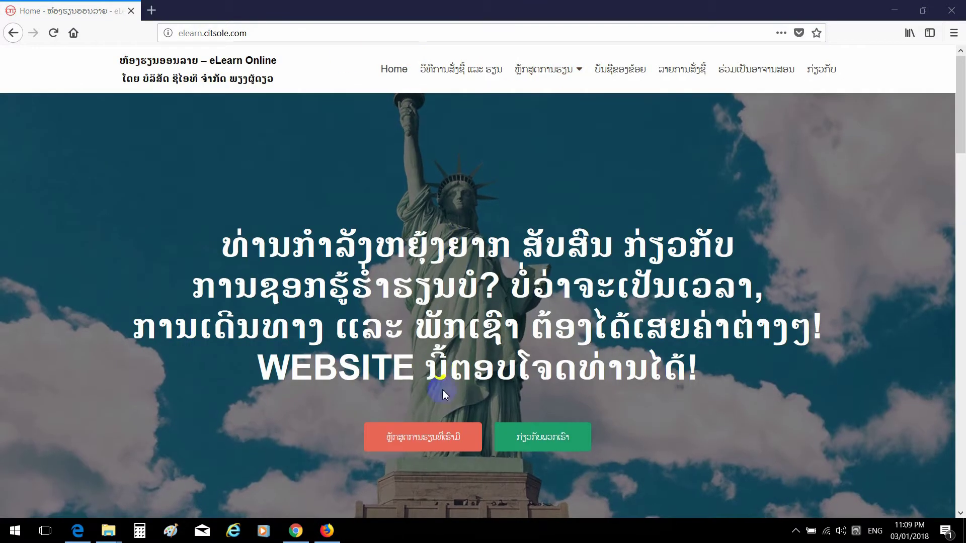
{"action": "left_click", "coordinate": [416, 446]}
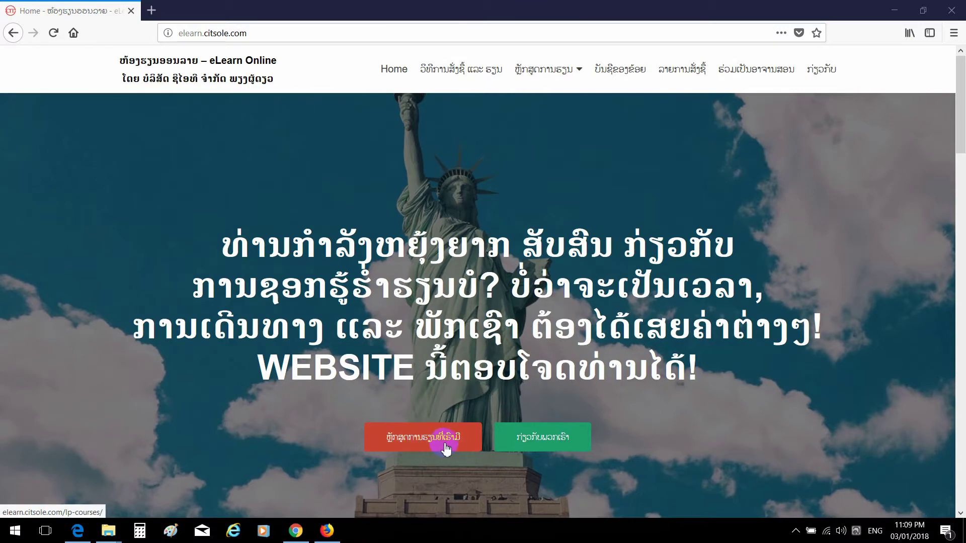
{"action": "left_click", "coordinate": [450, 441]}
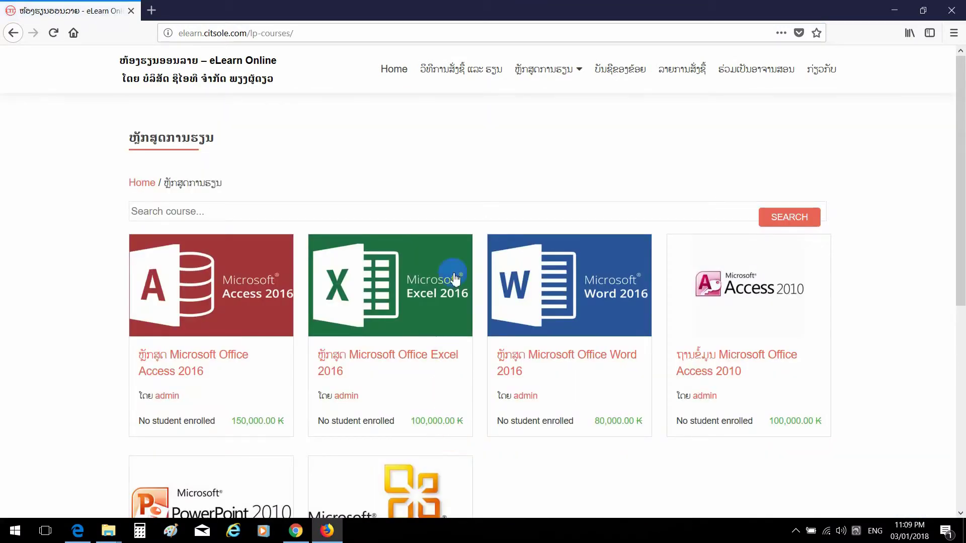
Step: Look through the course list and open the free Microsoft Office Word – Excel 2010 course
{"action": "scroll", "coordinate": [471, 207], "scroll_direction": "down", "scroll_amount": 2}
{"action": "scroll", "coordinate": [472, 211], "scroll_direction": "down", "scroll_amount": 2}
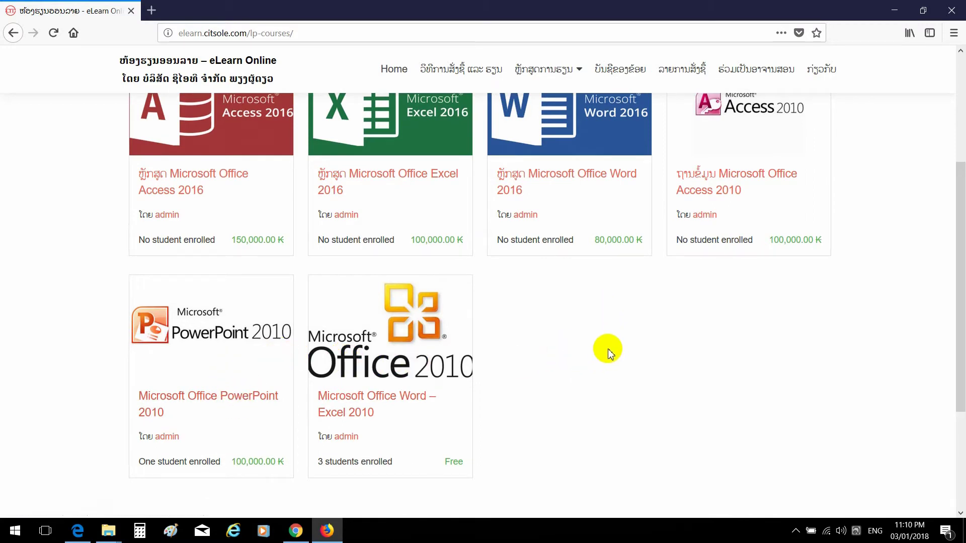
{"action": "scroll", "coordinate": [586, 349], "scroll_direction": "up", "scroll_amount": 3}
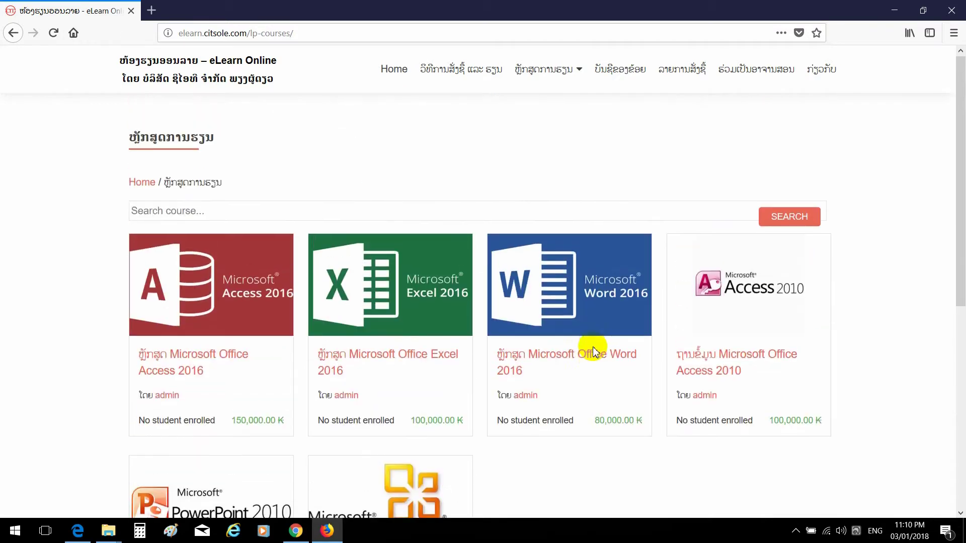
{"action": "scroll", "coordinate": [503, 302], "scroll_direction": "down", "scroll_amount": 5}
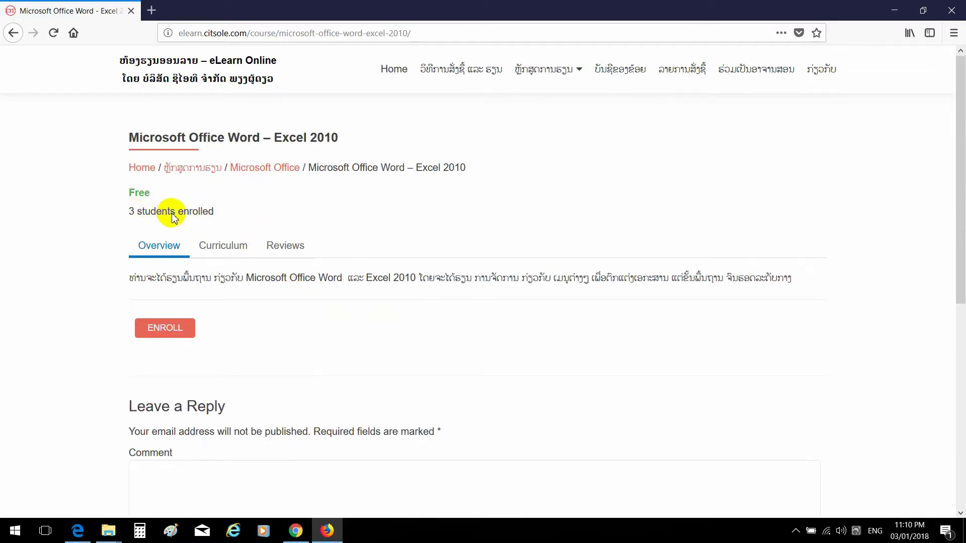
Step: Review the course's curriculum for Word 2010 and Excel 2010, and return to its overview
{"action": "left_click", "coordinate": [219, 250]}
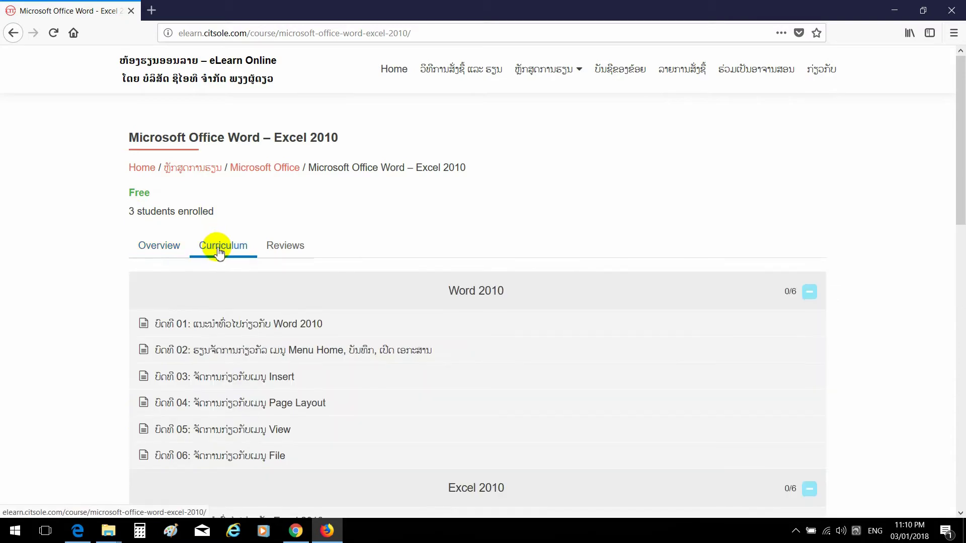
{"action": "scroll", "coordinate": [244, 277], "scroll_direction": "down", "scroll_amount": 2}
{"action": "scroll", "coordinate": [265, 340], "scroll_direction": "down", "scroll_amount": 3}
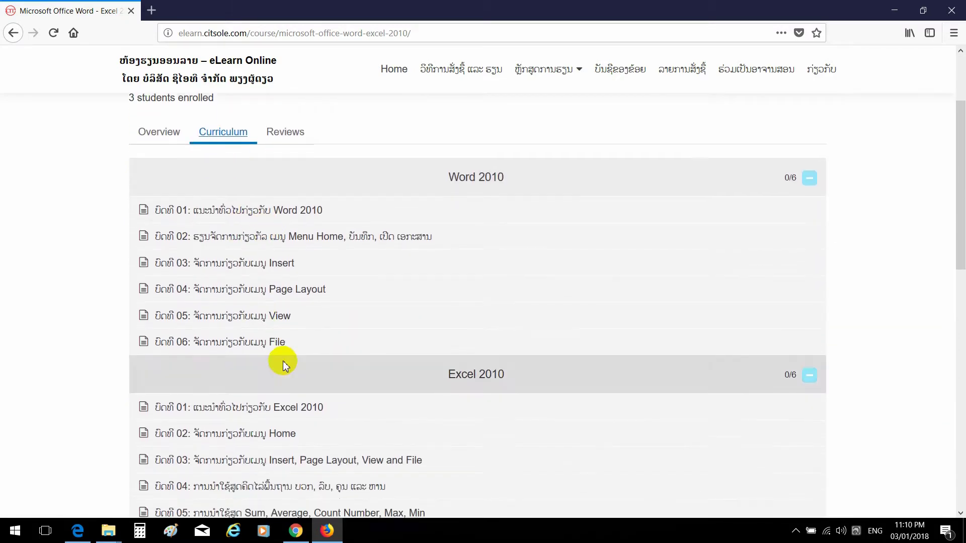
{"action": "scroll", "coordinate": [367, 204], "scroll_direction": "up", "scroll_amount": 5}
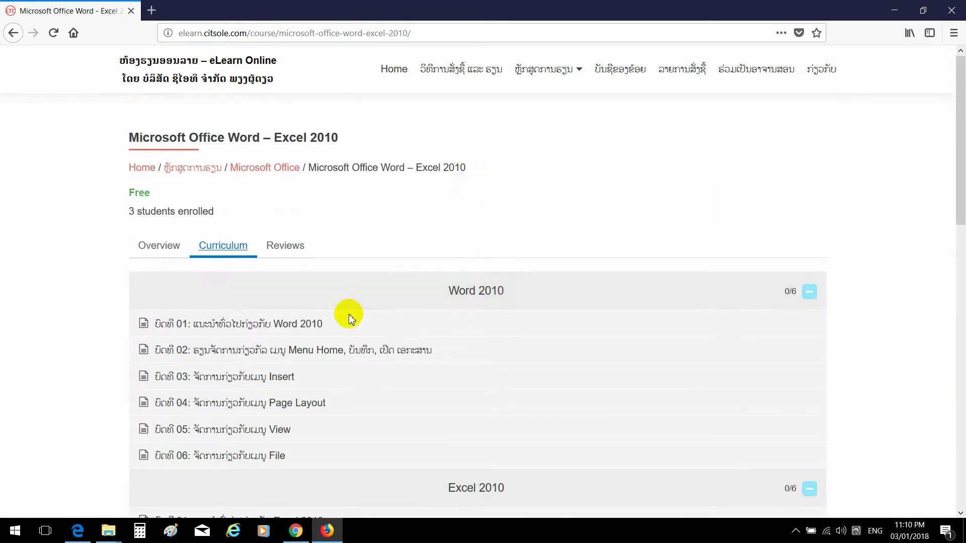
{"action": "scroll", "coordinate": [317, 317], "scroll_direction": "down", "scroll_amount": 3}
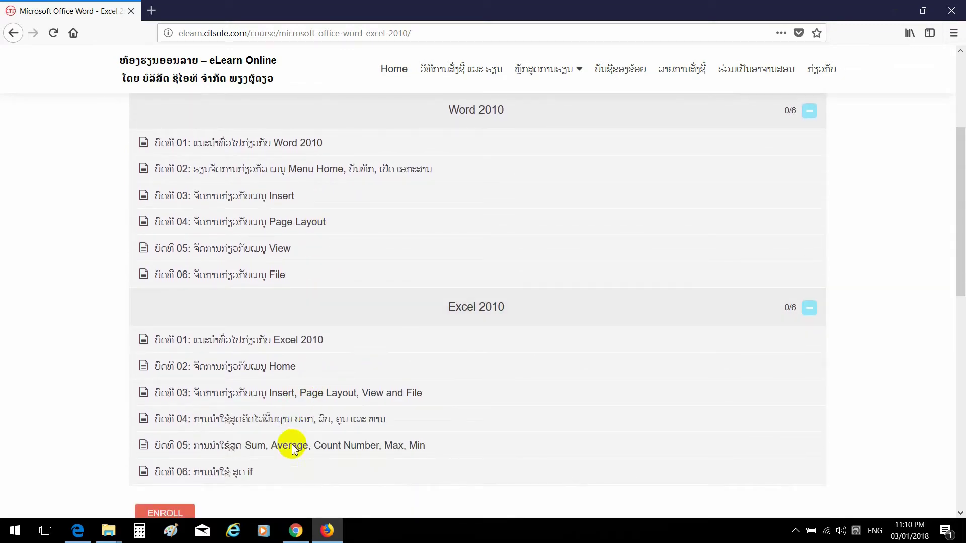
{"action": "scroll", "coordinate": [302, 447], "scroll_direction": "down", "scroll_amount": 3}
{"action": "scroll", "coordinate": [280, 447], "scroll_direction": "up", "scroll_amount": 2}
{"action": "scroll", "coordinate": [304, 372], "scroll_direction": "up", "scroll_amount": 4}
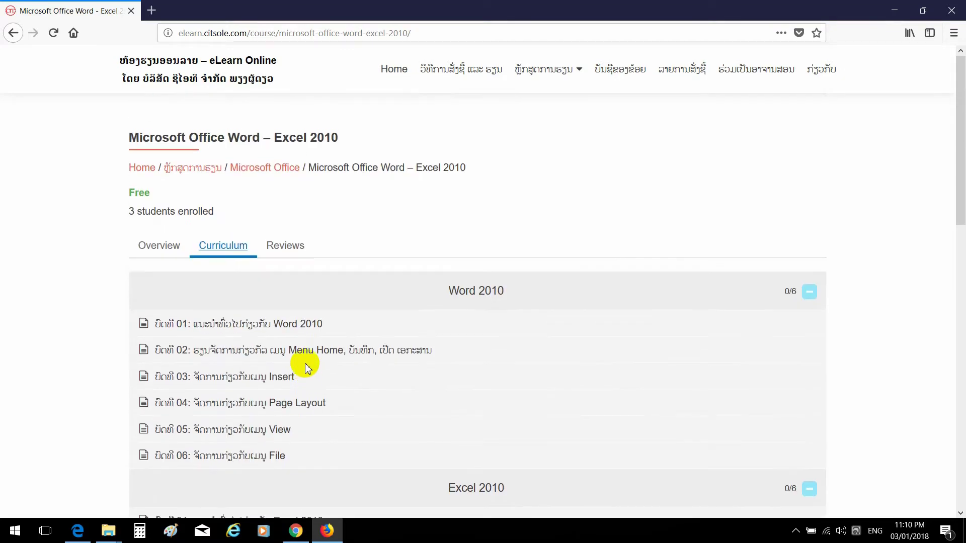
{"action": "left_click", "coordinate": [155, 246]}
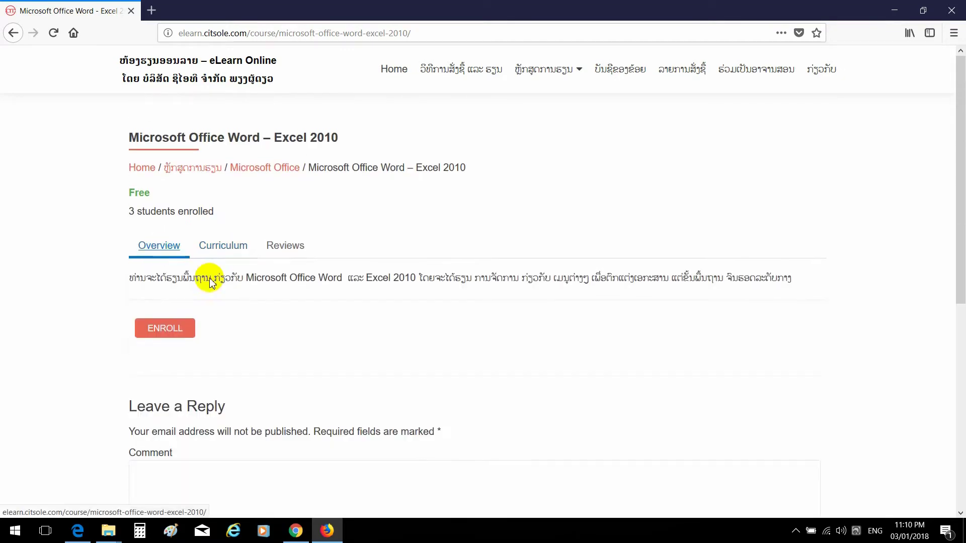
Step: Enroll in the Word – Excel 2010 course and choose to create a new account at the login form
{"action": "left_click", "coordinate": [166, 329]}
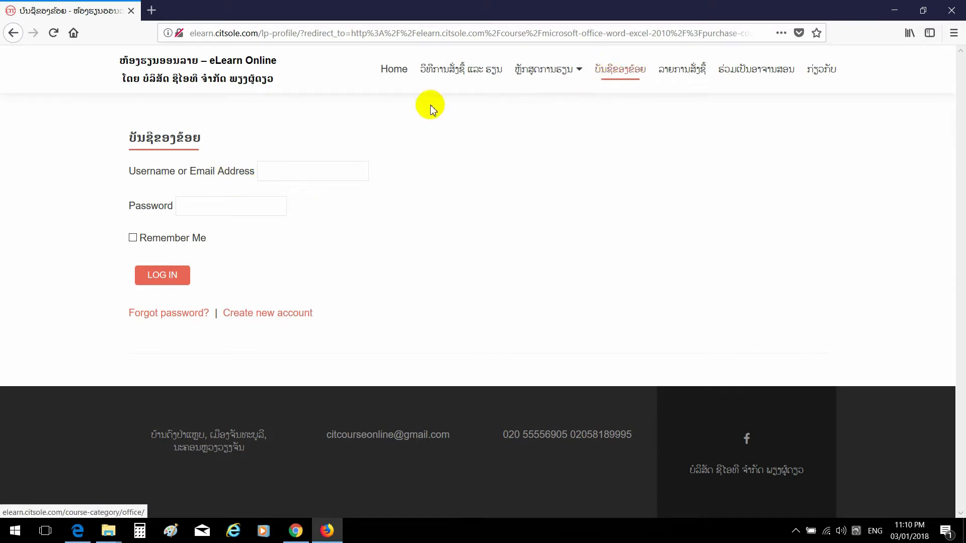
{"action": "left_click", "coordinate": [268, 175]}
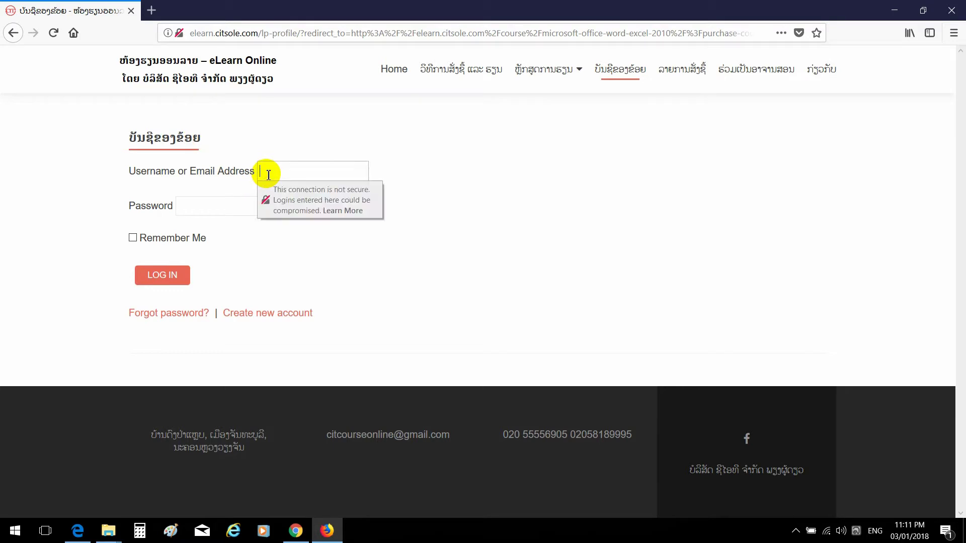
{"action": "left_click", "coordinate": [199, 204]}
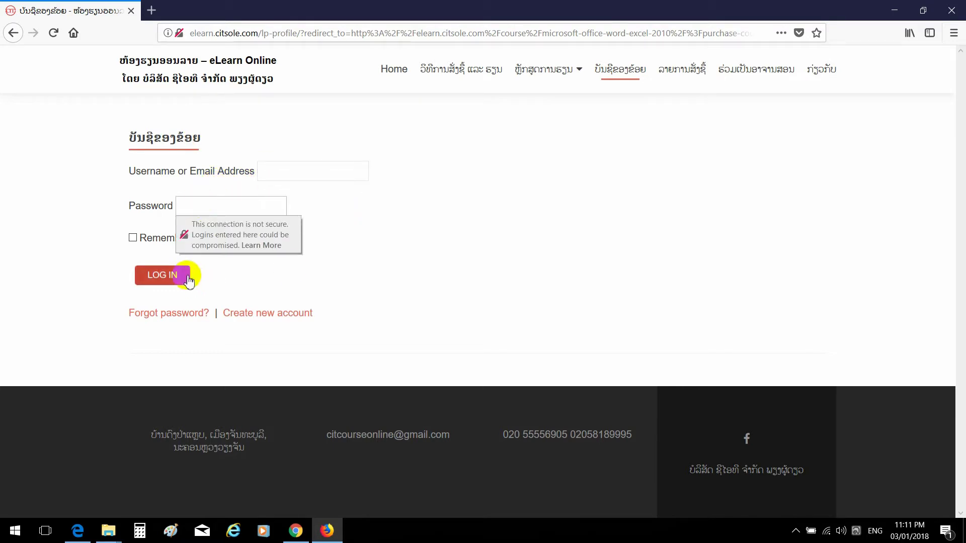
{"action": "left_click", "coordinate": [359, 206]}
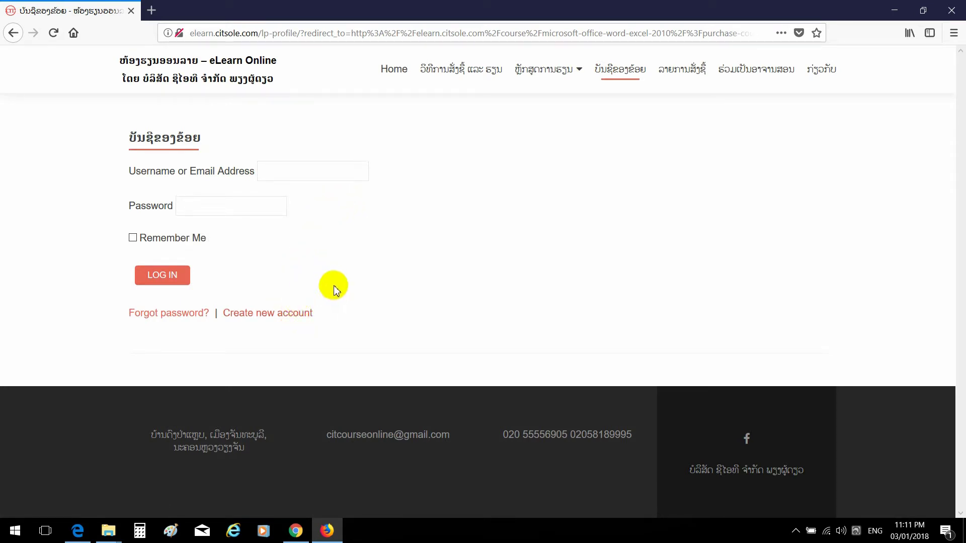
{"action": "left_click", "coordinate": [261, 316]}
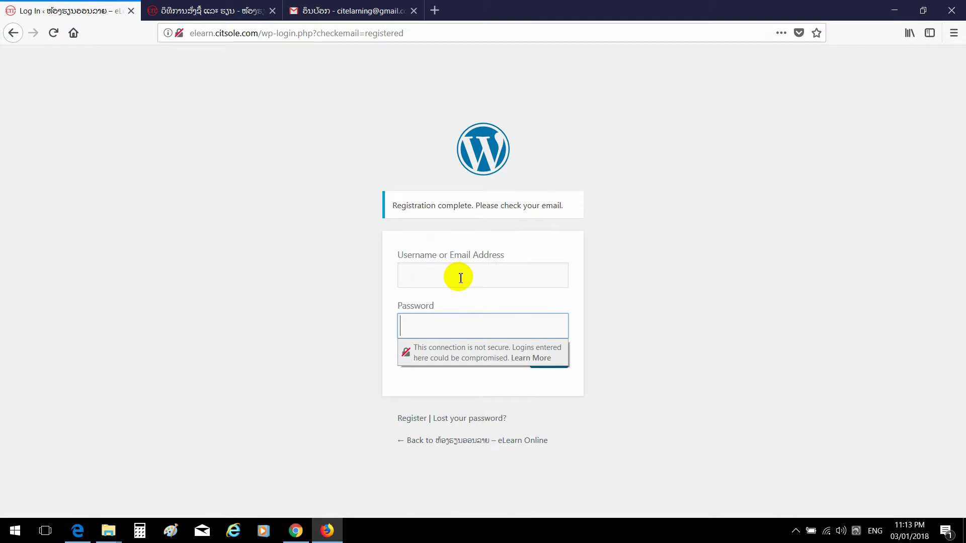
Step: Return to the site's registration form and enter elearning as the username
{"action": "key", "text": "alt+Left"}
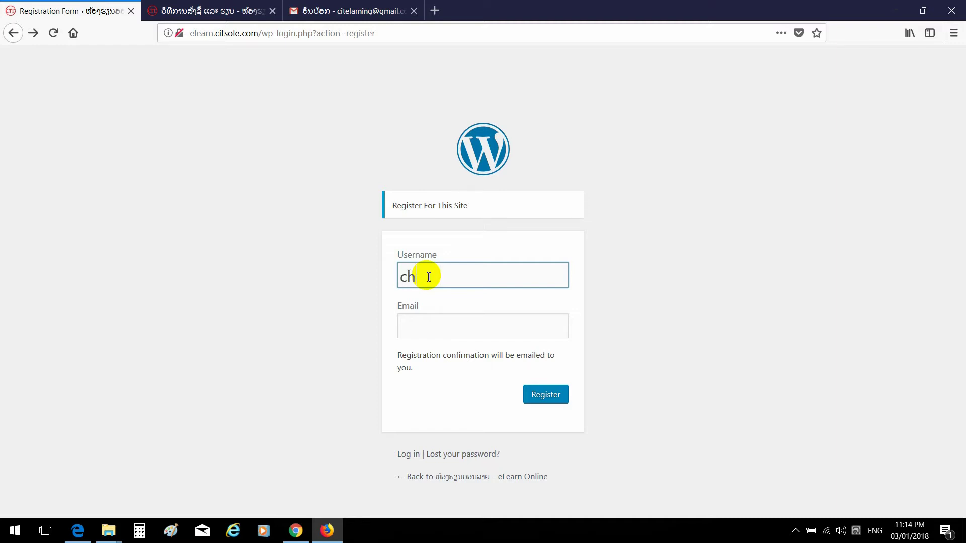
{"action": "type", "text": "e"}
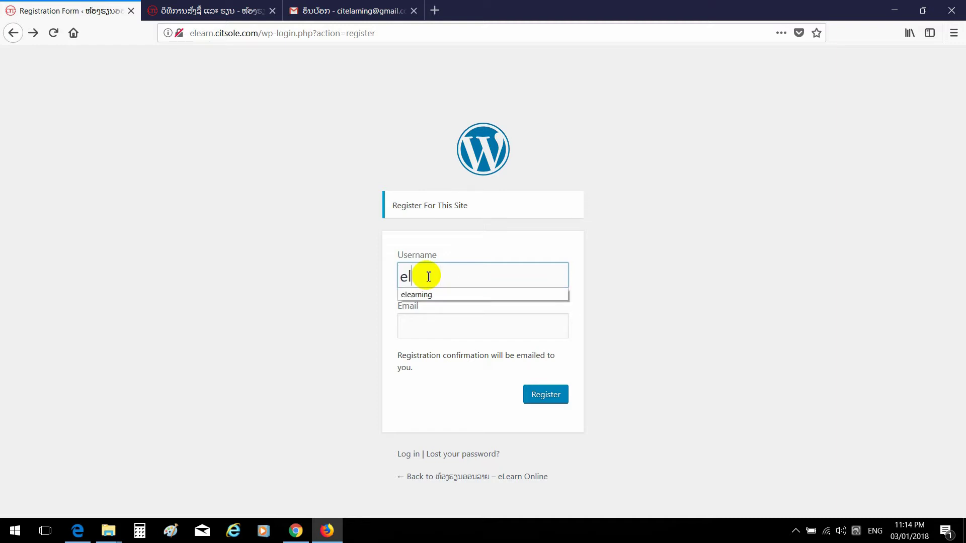
{"action": "type", "text": "l"}
{"action": "key", "text": "Down"}
{"action": "key", "text": "Tab"}
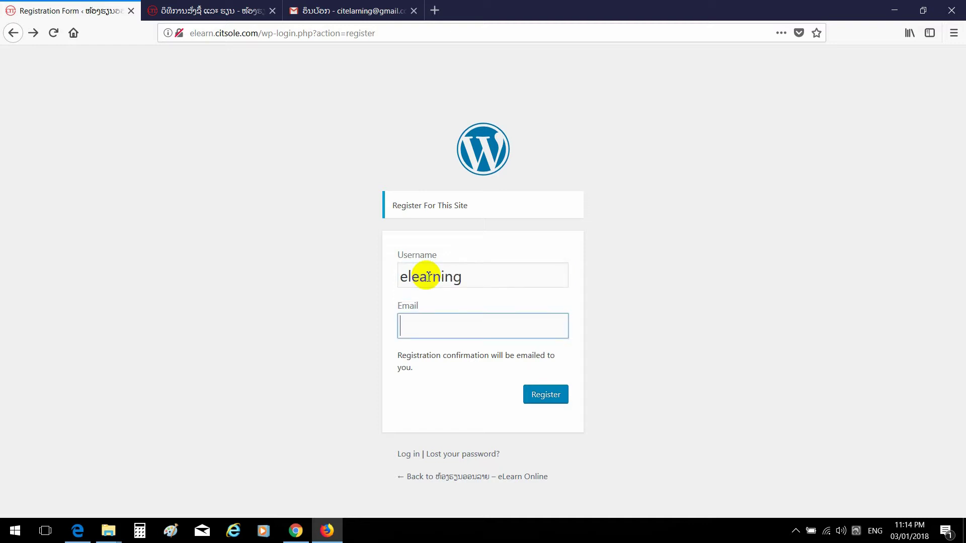
Step: Enter the registrant's email address, correct its spelling, and submit the registration
{"action": "type", "text": "cit"}
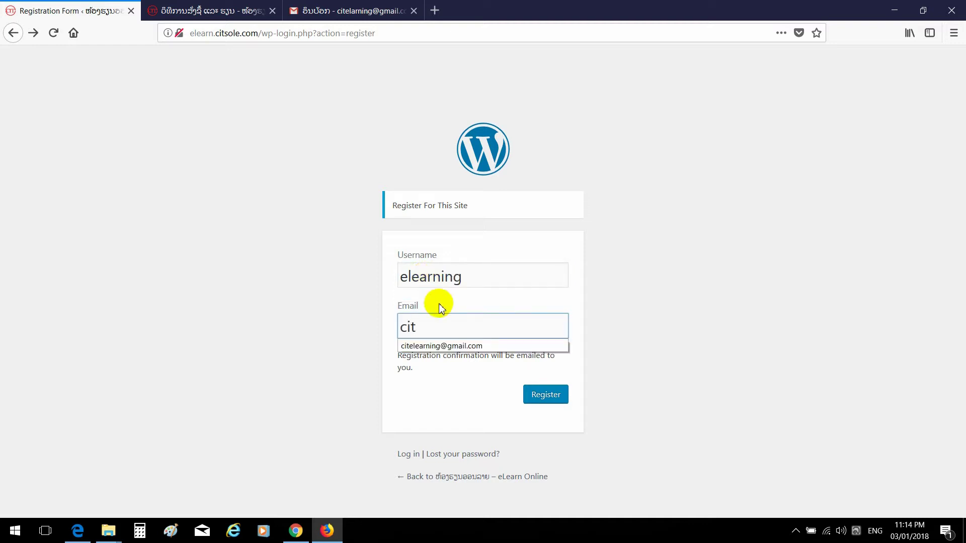
{"action": "left_click", "coordinate": [442, 346]}
{"action": "left_click", "coordinate": [435, 328]}
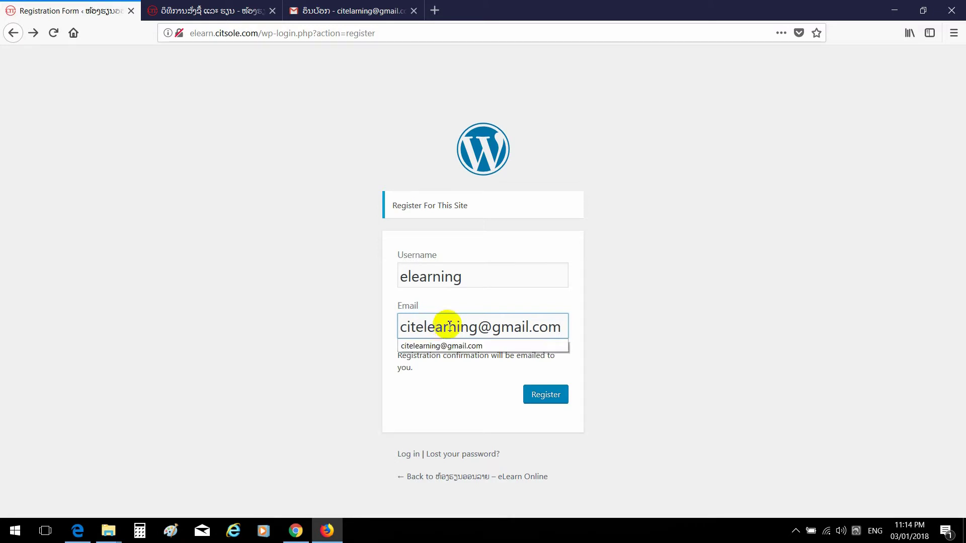
{"action": "key", "text": "BackSpace"}
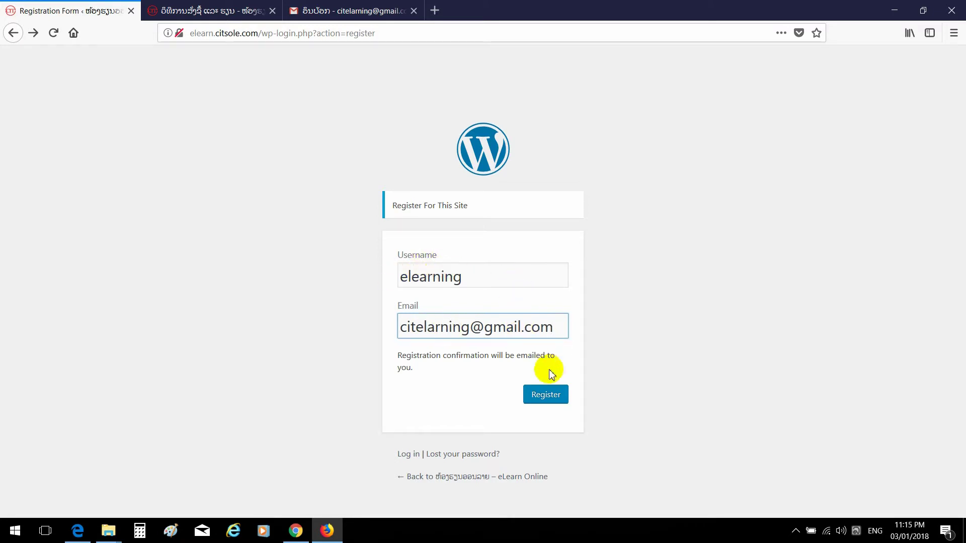
{"action": "left_click", "coordinate": [546, 396]}
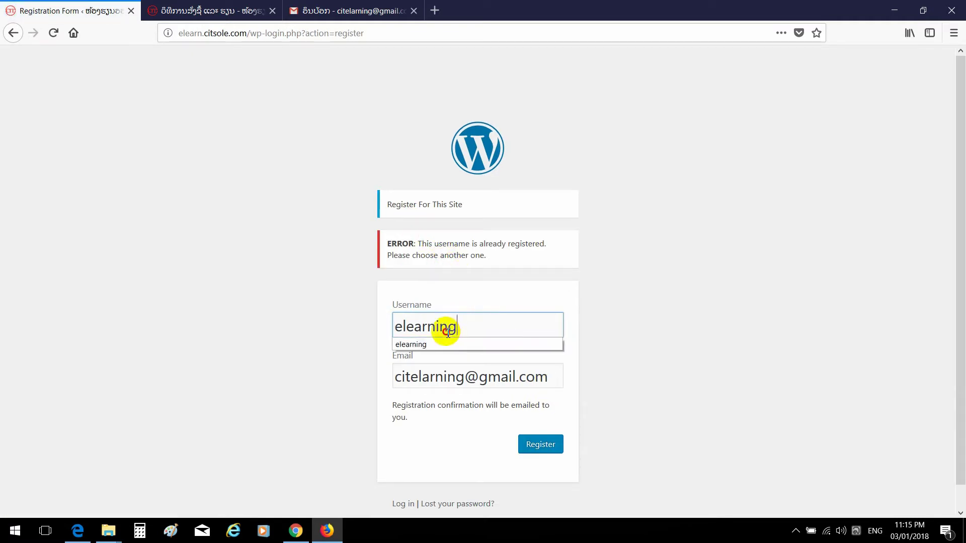
Step: Replace the username with a different one and submit the registration again
{"action": "left_click_drag", "start_coordinate": [447, 323], "coordinate": [388, 328]}
{"action": "key", "text": "BackSpace"}
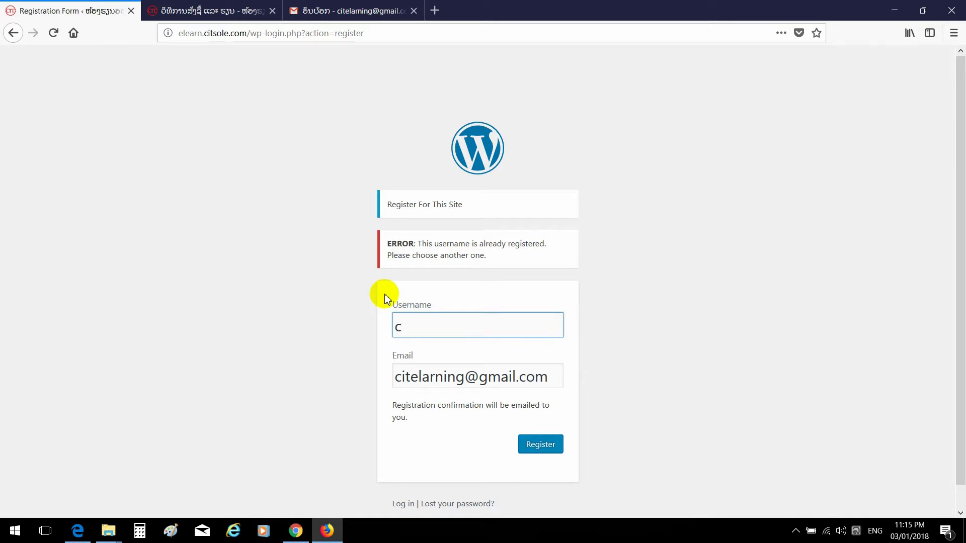
{"action": "left_click", "coordinate": [541, 448]}
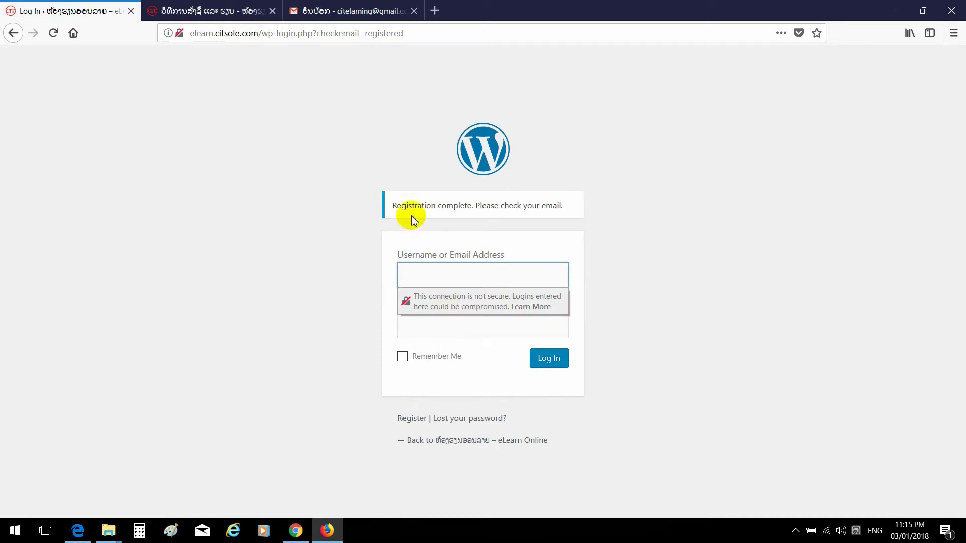
Step: Switch to the Gmail inbox to check for the registration confirmation email
{"action": "left_click_drag", "start_coordinate": [396, 206], "coordinate": [560, 206]}
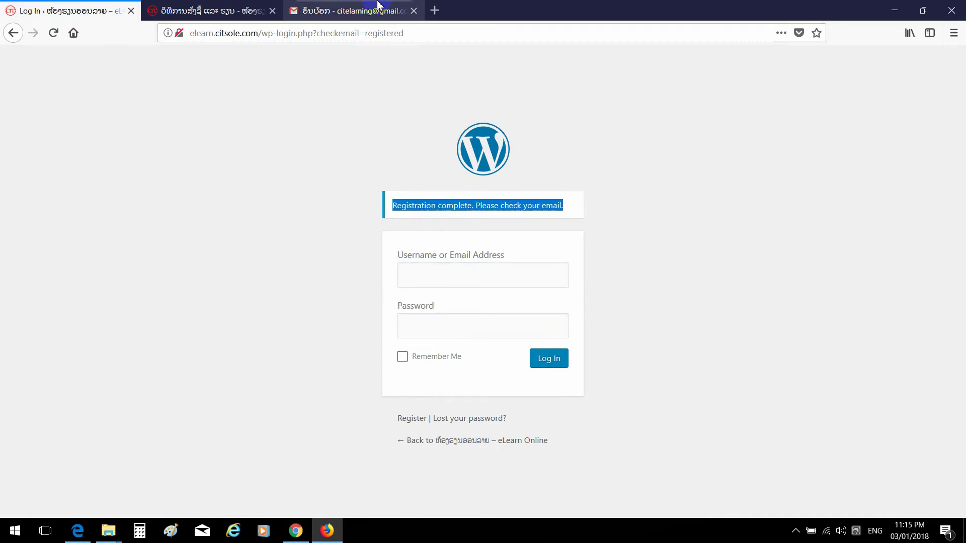
{"action": "left_click", "coordinate": [358, 7]}
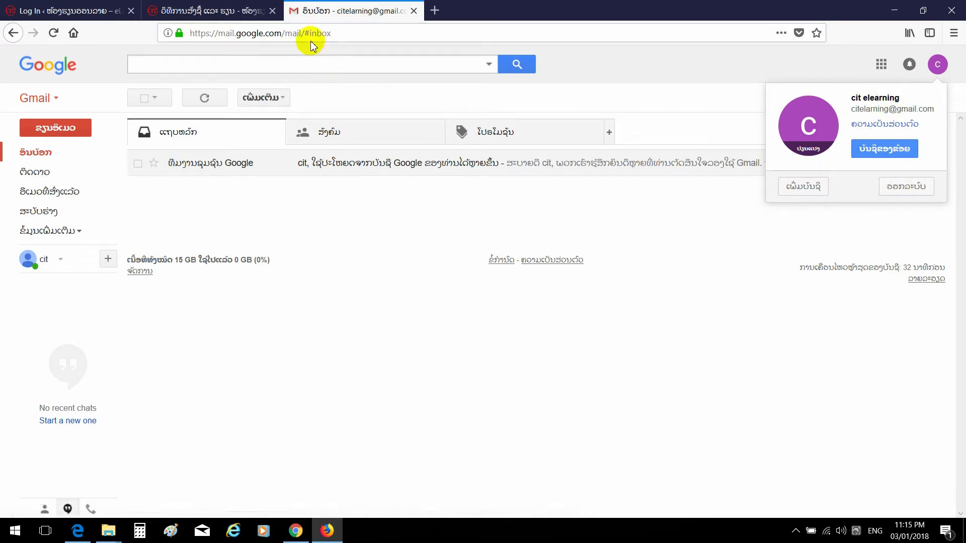
Step: Check the Gmail inbox once more for the registration email and close the Gmail page
{"action": "left_click", "coordinate": [366, 30]}
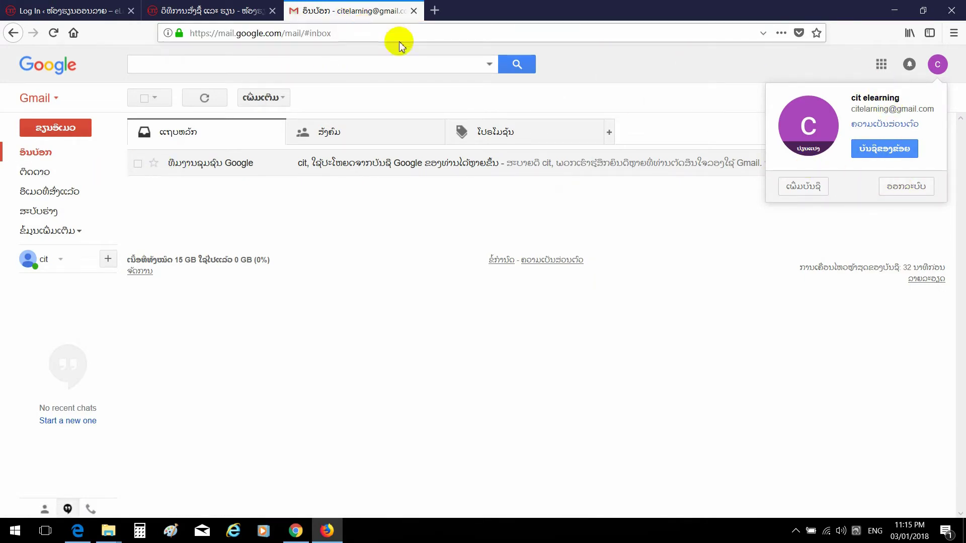
{"action": "left_click", "coordinate": [33, 153]}
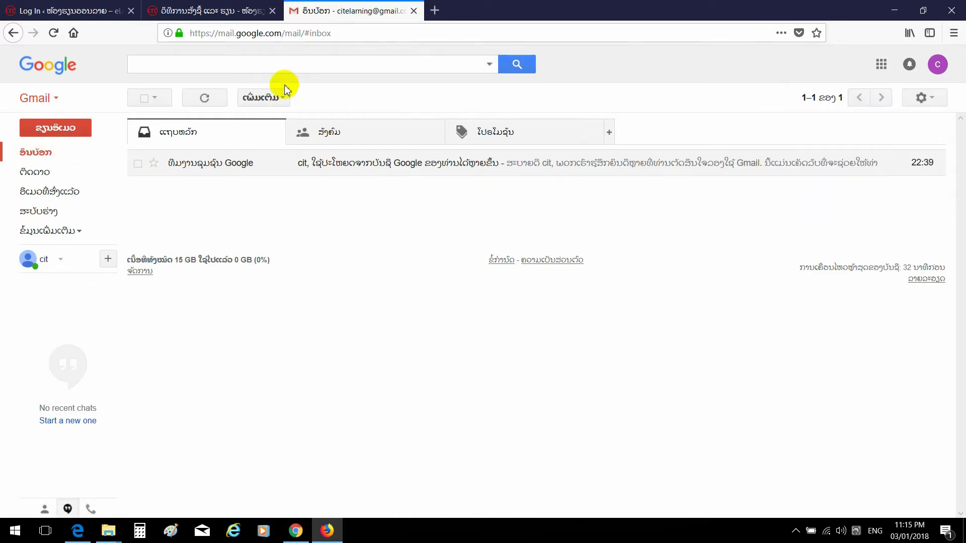
{"action": "left_click", "coordinate": [416, 14]}
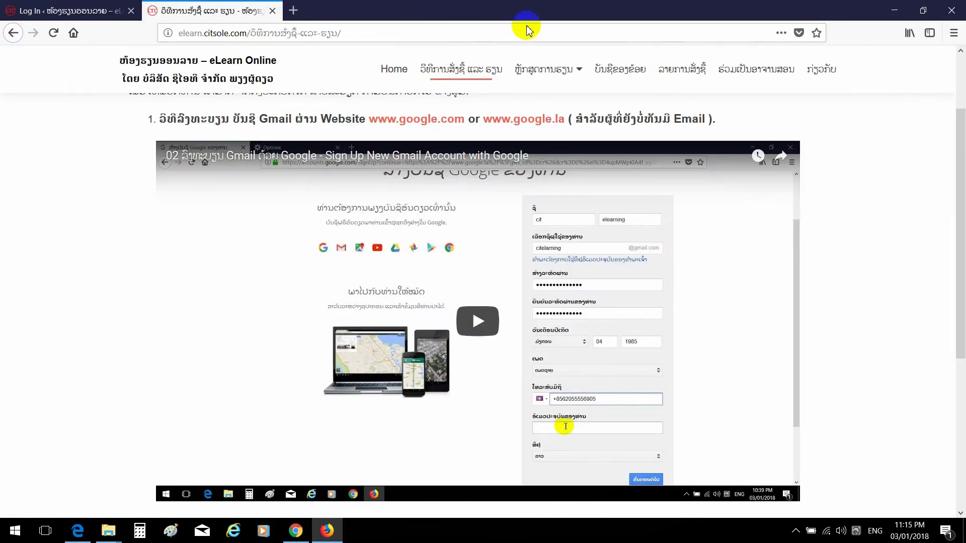
Step: Open google.com in a new tab and reach the Gmail inbox through the Google account page
{"action": "left_click", "coordinate": [296, 11]}
{"action": "type", "text": "google.com/"}
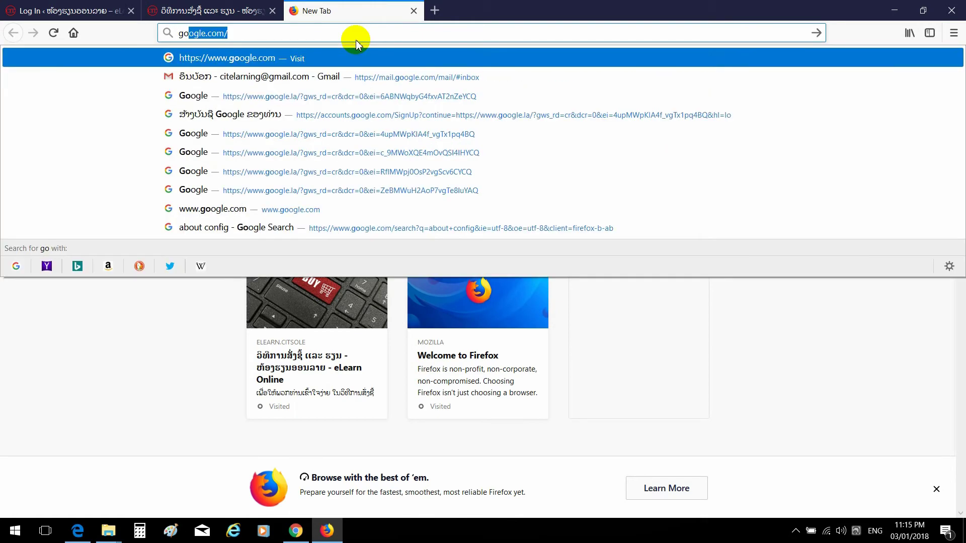
{"action": "key", "text": "Return"}
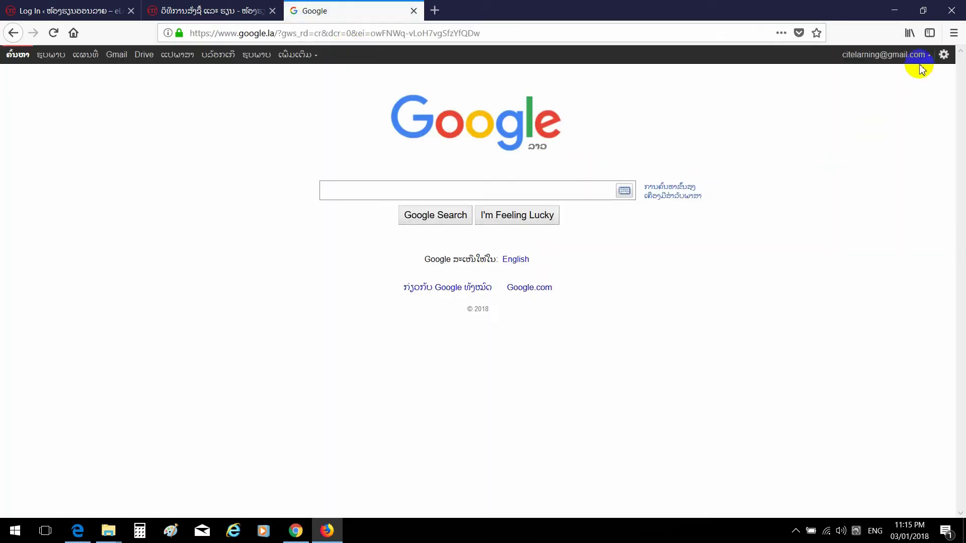
{"action": "left_click", "coordinate": [895, 57]}
{"action": "left_click", "coordinate": [783, 105]}
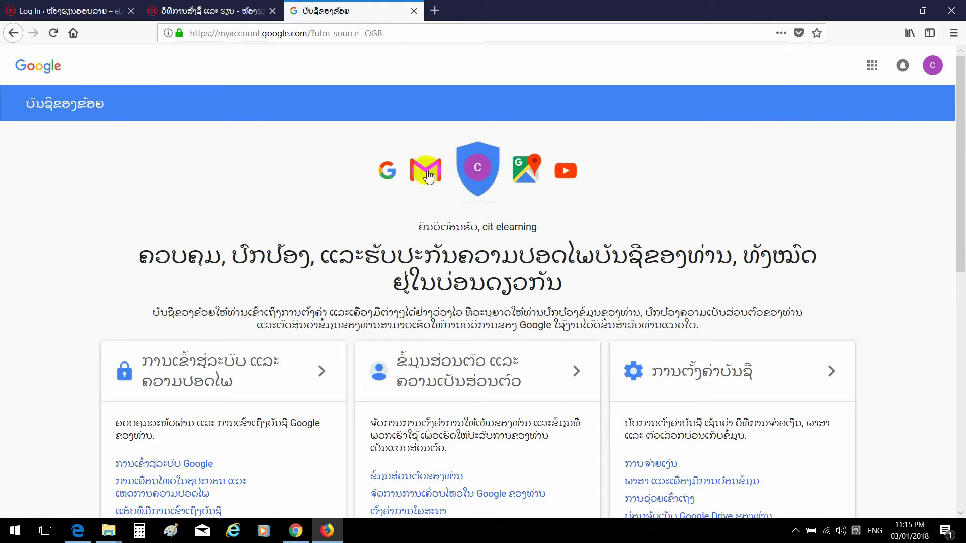
{"action": "left_click", "coordinate": [425, 172]}
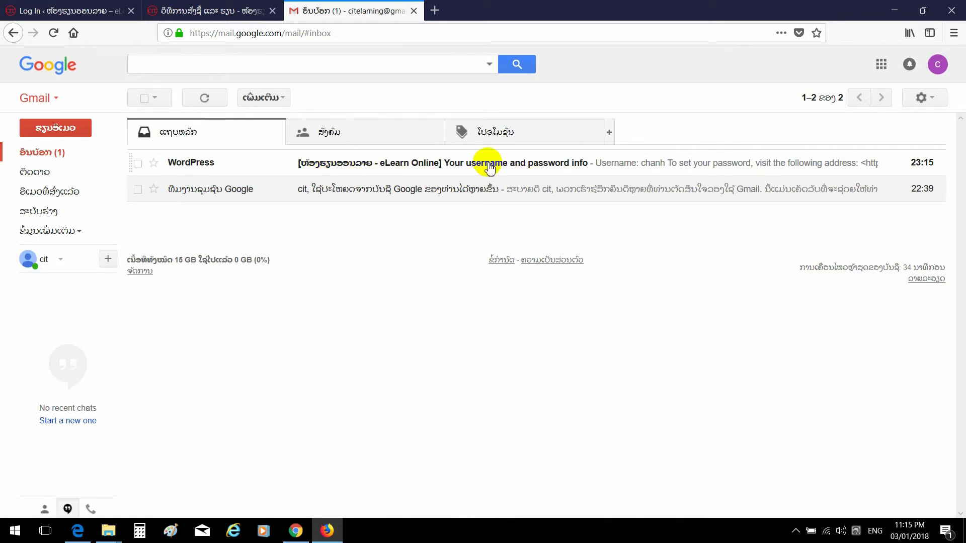
Step: Open the WordPress email "Your username and password info" and follow its link for setting the password
{"action": "left_click", "coordinate": [453, 165]}
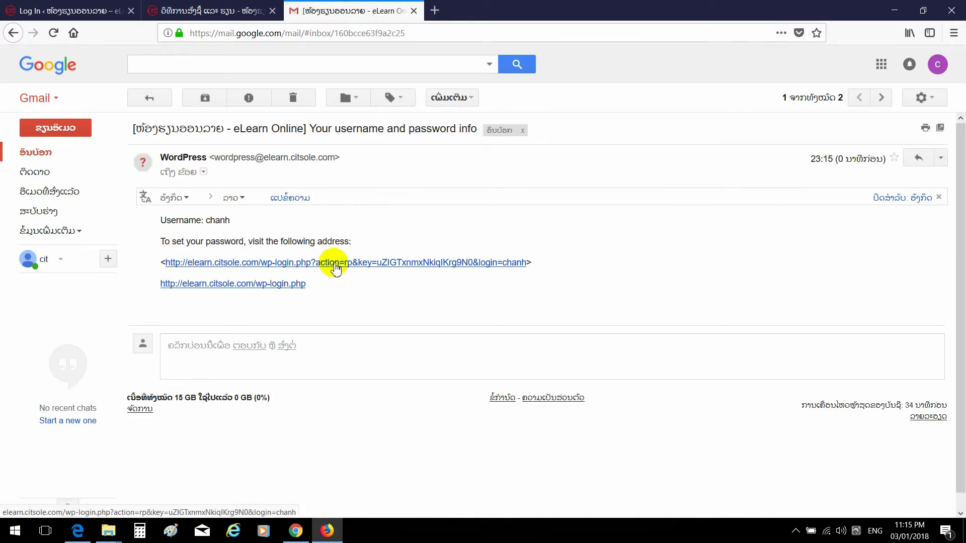
{"action": "left_click", "coordinate": [335, 263]}
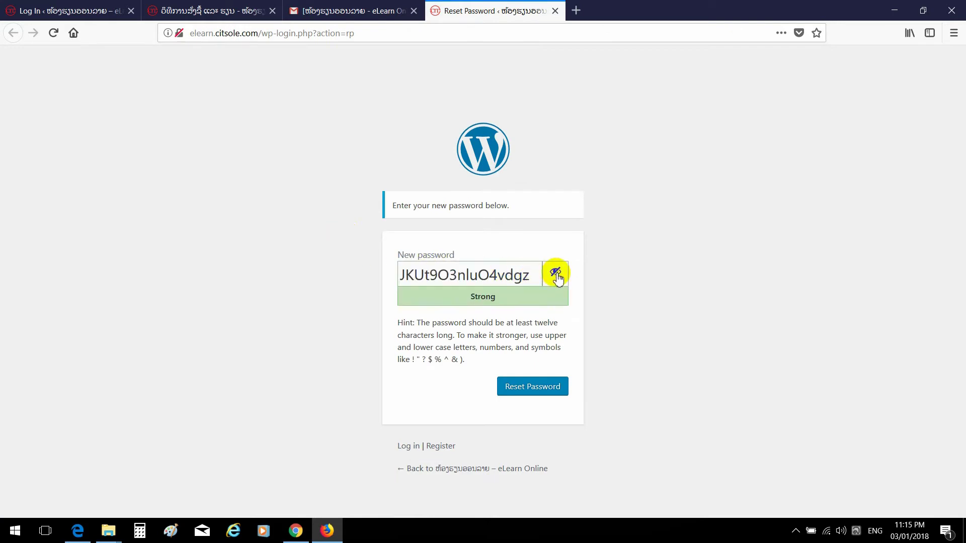
Step: Clear the suggested password from the new password field and hide the field's characters
{"action": "left_click", "coordinate": [557, 277]}
{"action": "left_click", "coordinate": [557, 277]}
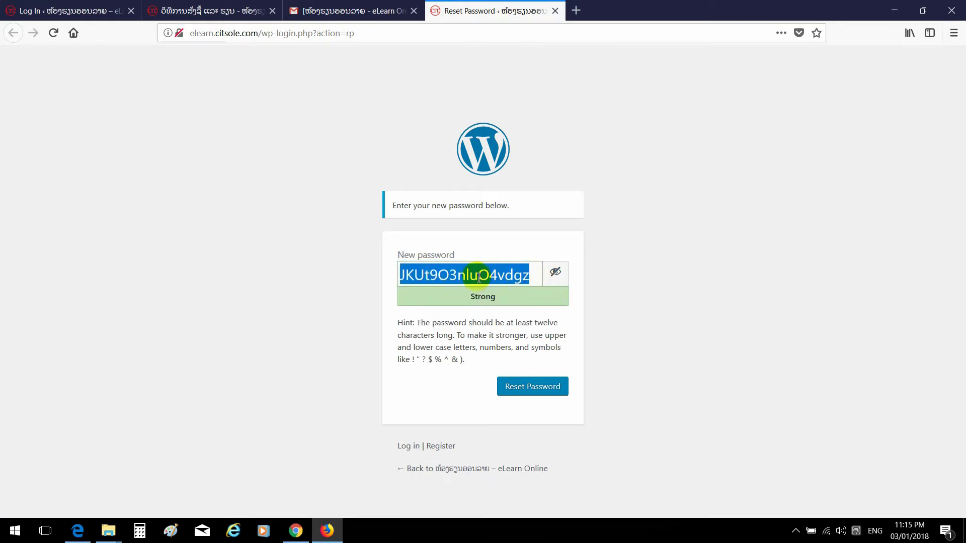
{"action": "key", "text": "BackSpace"}
{"action": "type", "text": "C"}
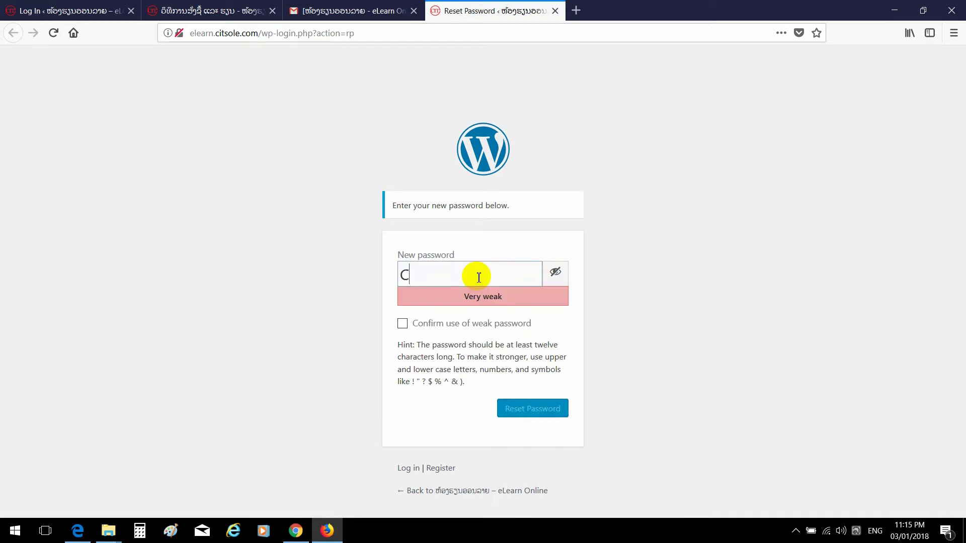
{"action": "key", "text": "BackSpace"}
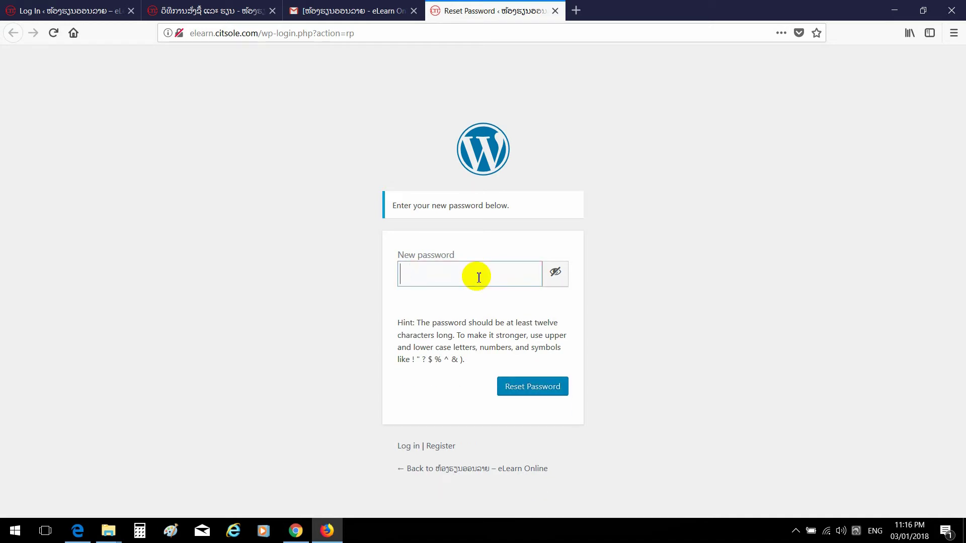
{"action": "left_click", "coordinate": [554, 274]}
Step: Enter a new account password, replace it with a shorter one, and confirm the use of a weak password
{"action": "type", "text": "C"}
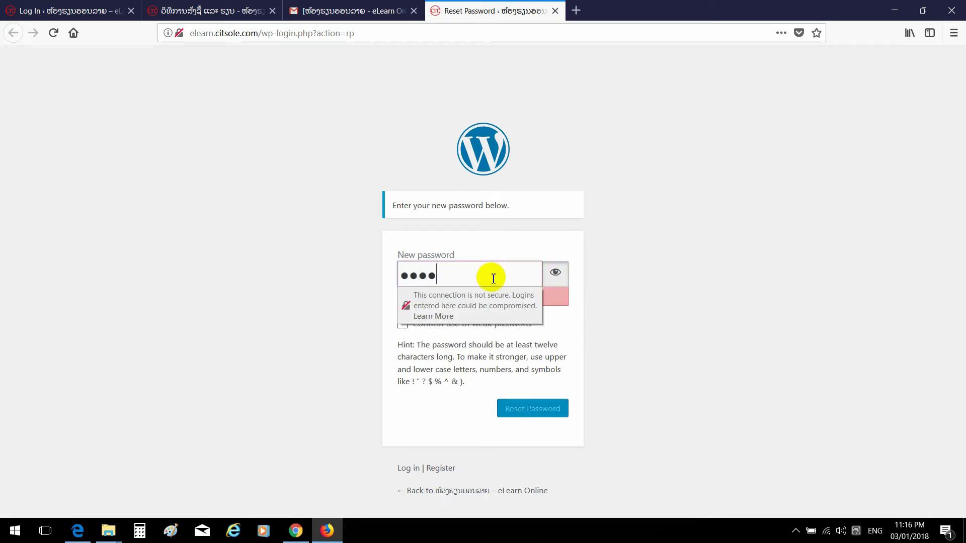
{"action": "type", "text": "•••••"}
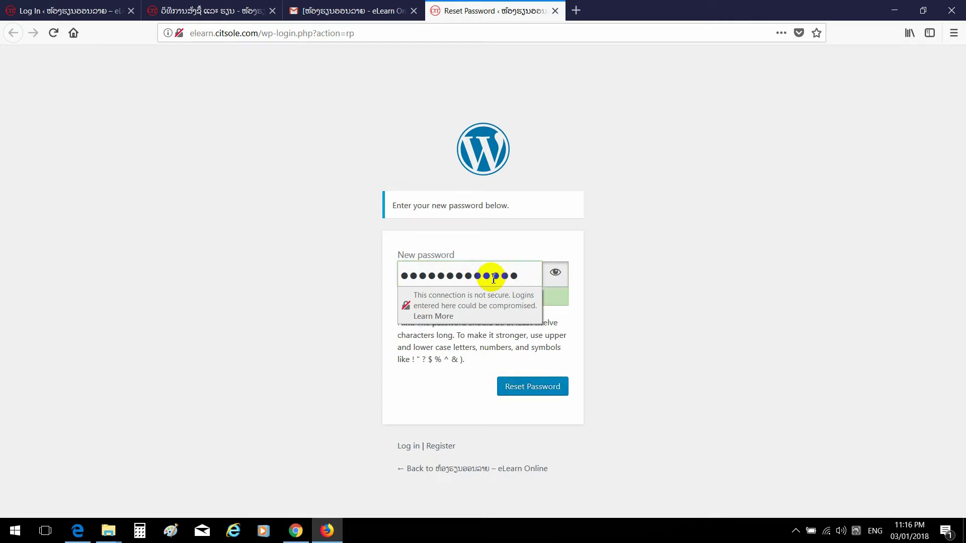
{"action": "key", "text": "ctrl+a"}
{"action": "key", "text": "BackSpace"}
{"action": "type", "text": "•••"}
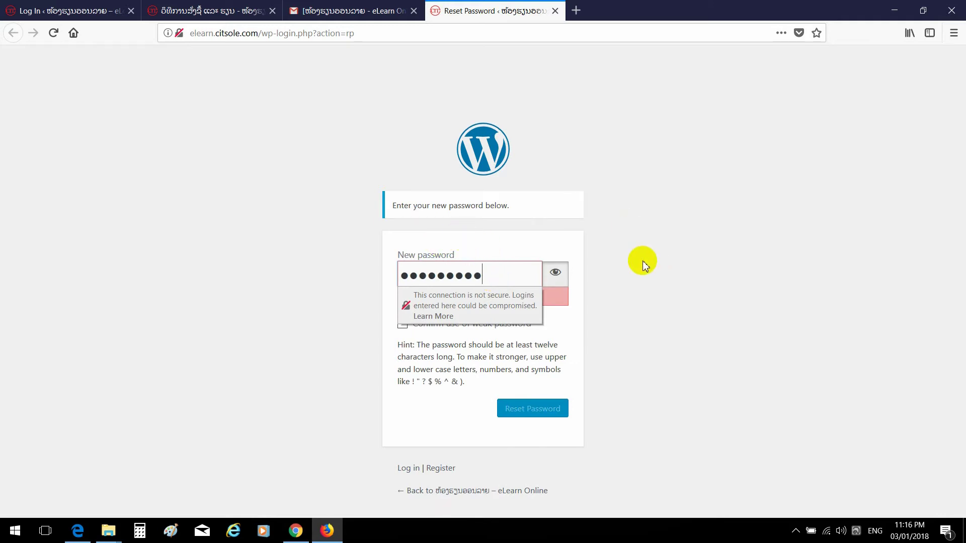
{"action": "left_click", "coordinate": [492, 271]}
{"action": "left_click", "coordinate": [636, 282]}
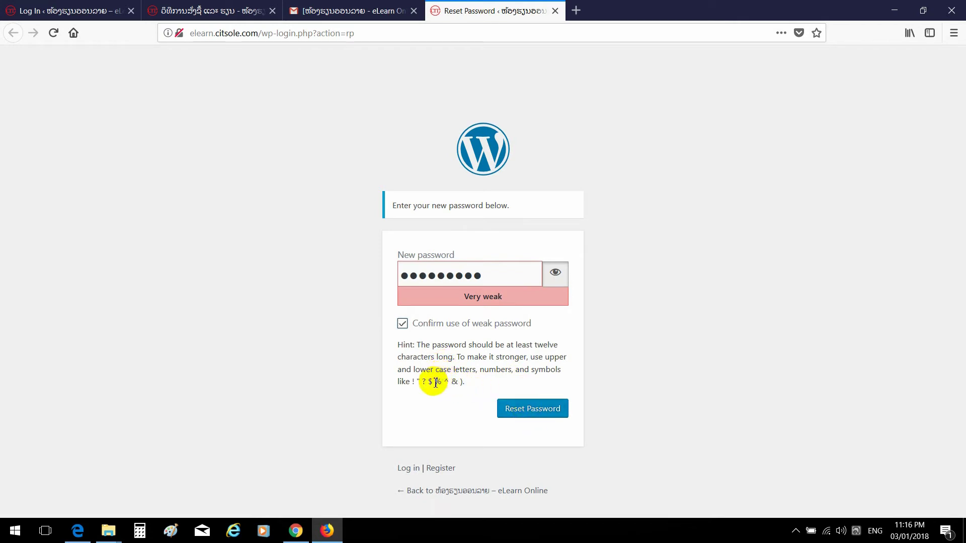
Step: Recheck the masked entry in the new password field and submit the password reset
{"action": "left_click", "coordinate": [501, 275]}
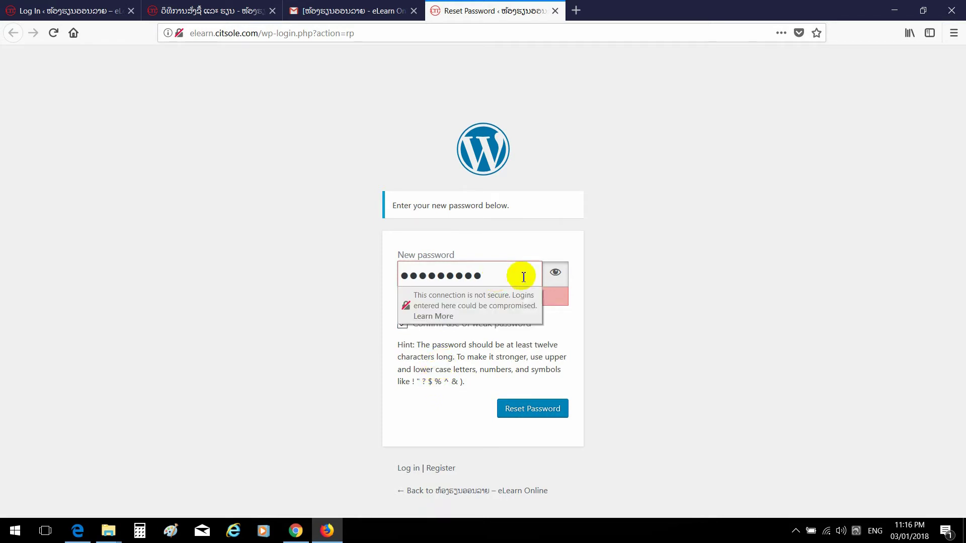
{"action": "left_click", "coordinate": [644, 327]}
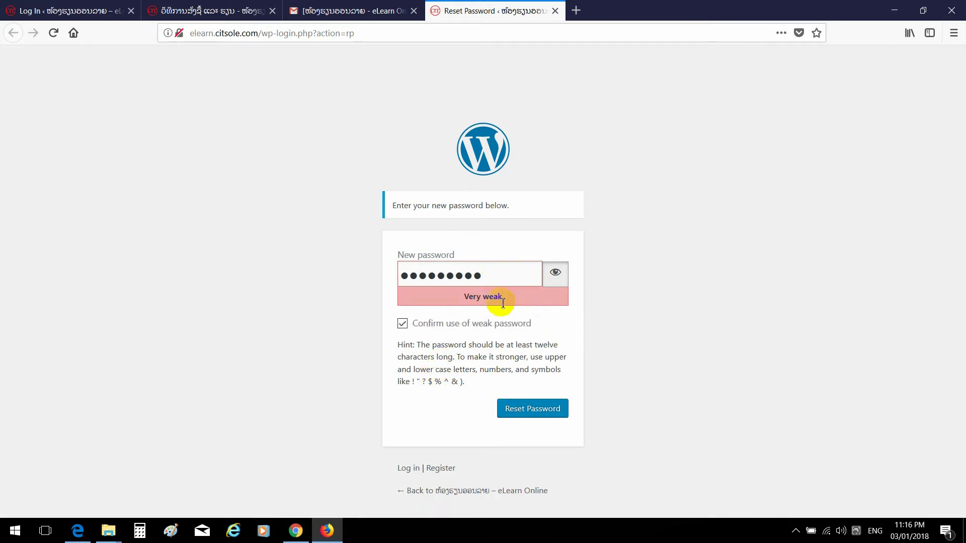
{"action": "left_click", "coordinate": [489, 280]}
{"action": "left_click_drag", "start_coordinate": [490, 276], "coordinate": [377, 268]}
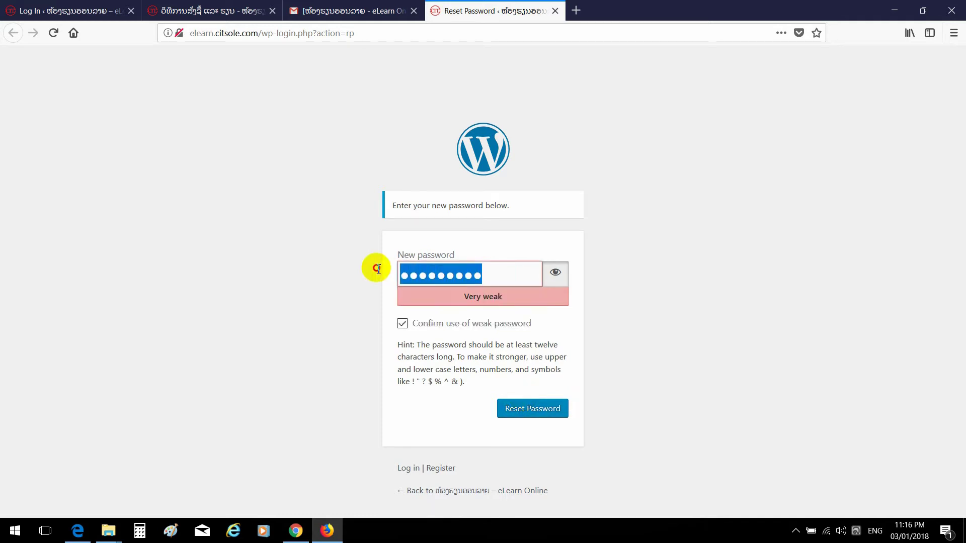
{"action": "left_click", "coordinate": [484, 281]}
{"action": "left_click", "coordinate": [535, 410]}
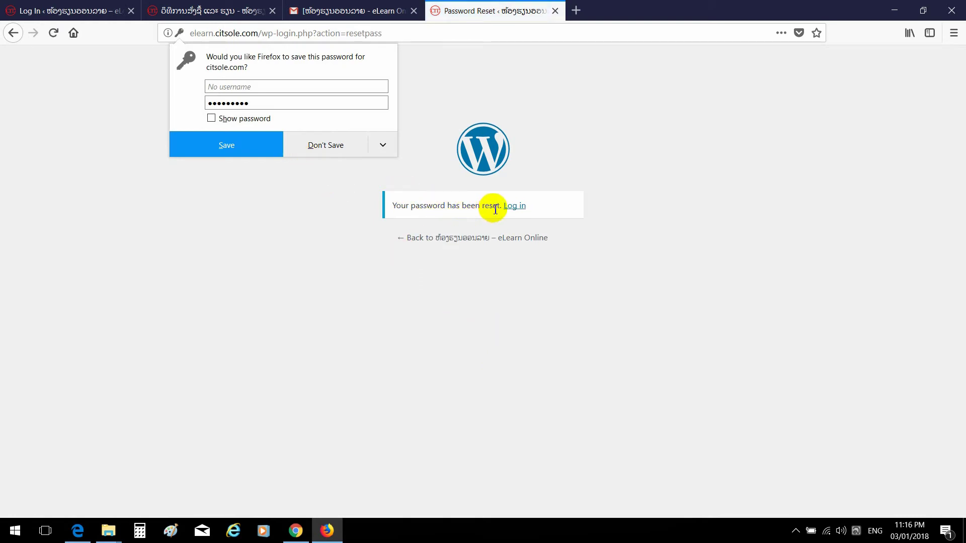
Step: Close the password reset and Gmail pages, and open the account login page on elearn.citsole.com
{"action": "key", "text": "ctrl+w"}
{"action": "key", "text": "ctrl+w"}
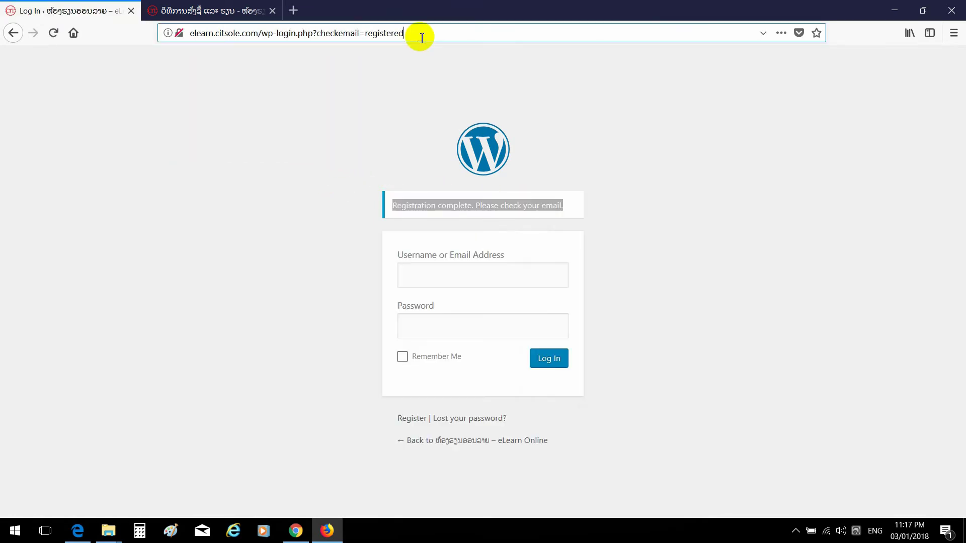
{"action": "left_click", "coordinate": [422, 37]}
{"action": "type", "text": "el"}
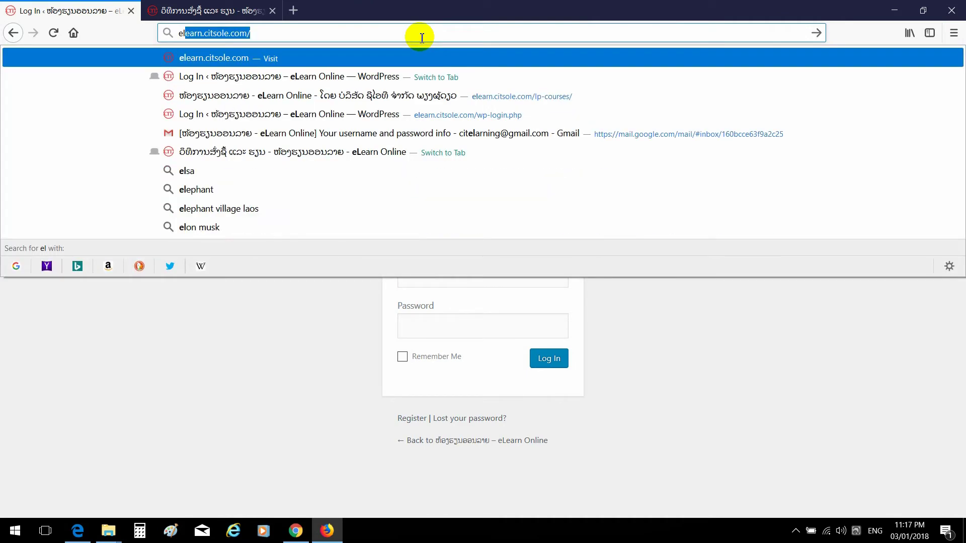
{"action": "key", "text": "Return"}
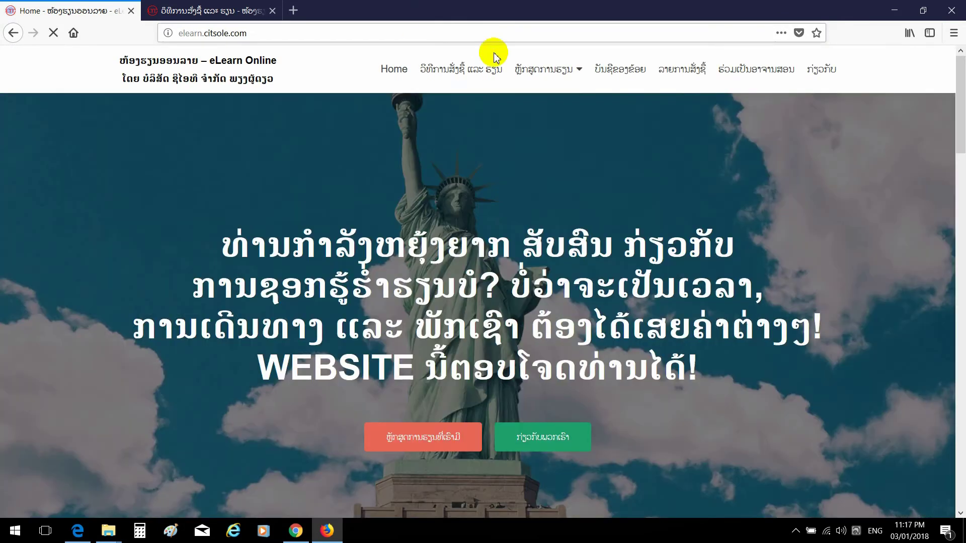
{"action": "left_click", "coordinate": [616, 75]}
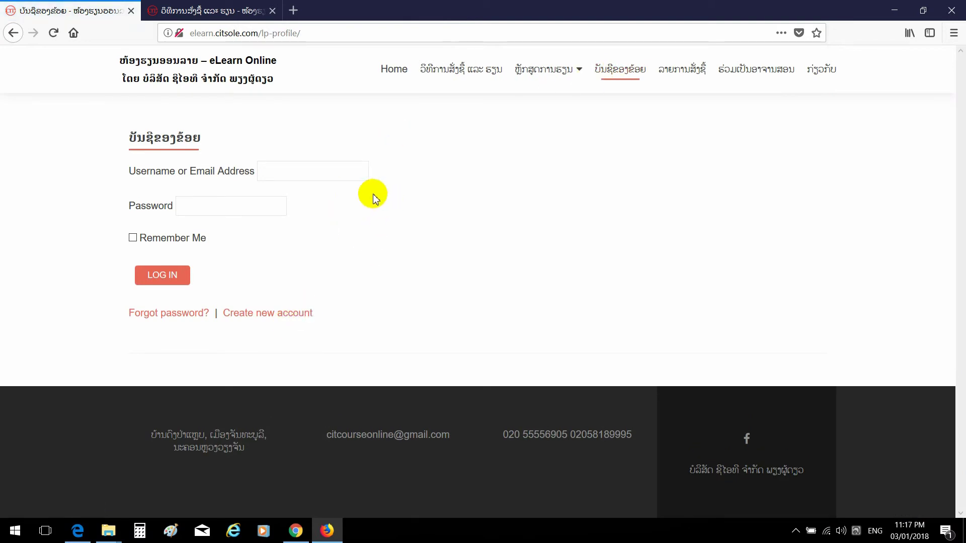
Step: Log in with the account's username and password, and decline saving the login in the browser
{"action": "left_click", "coordinate": [284, 172]}
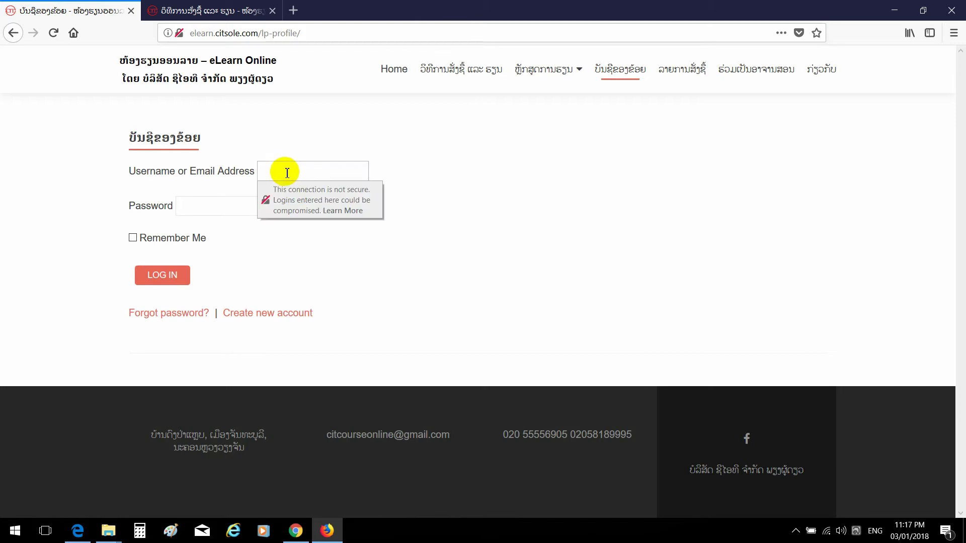
{"action": "type", "text": "chanh"}
{"action": "key", "text": "Tab"}
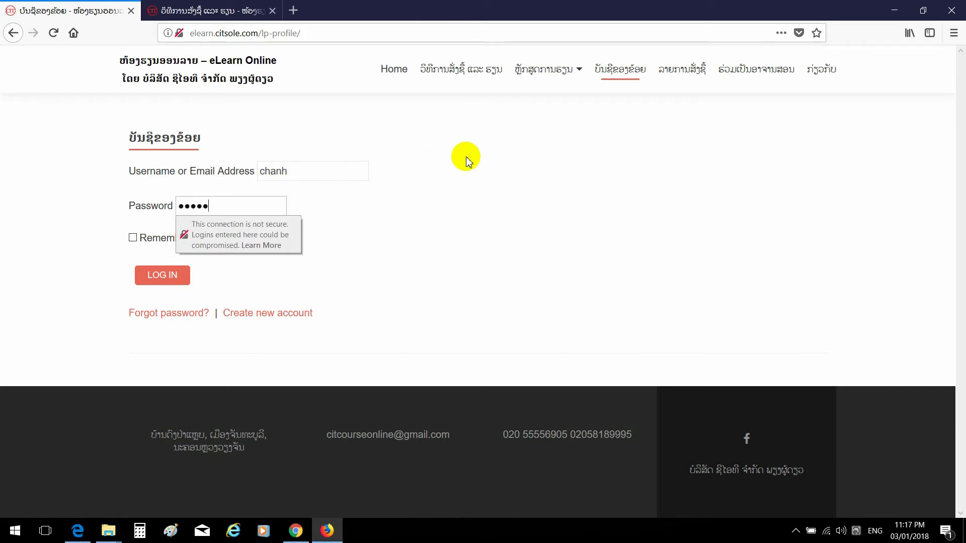
{"action": "left_click", "coordinate": [160, 277]}
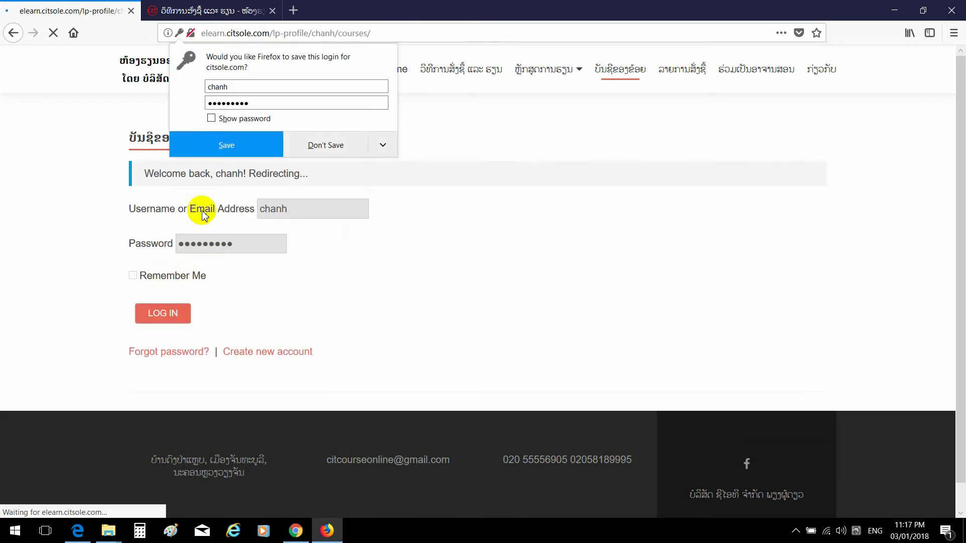
{"action": "left_click", "coordinate": [314, 146]}
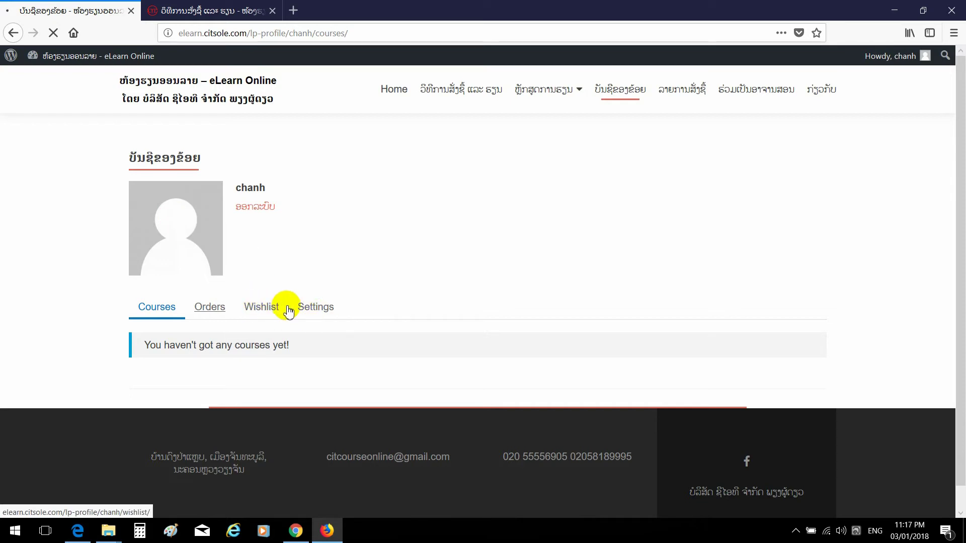
Step: Open the Microsoft Office Word – Excel 2010 course from the Microsoft Office category and enroll in it
{"action": "mouse_move", "coordinate": [534, 83]}
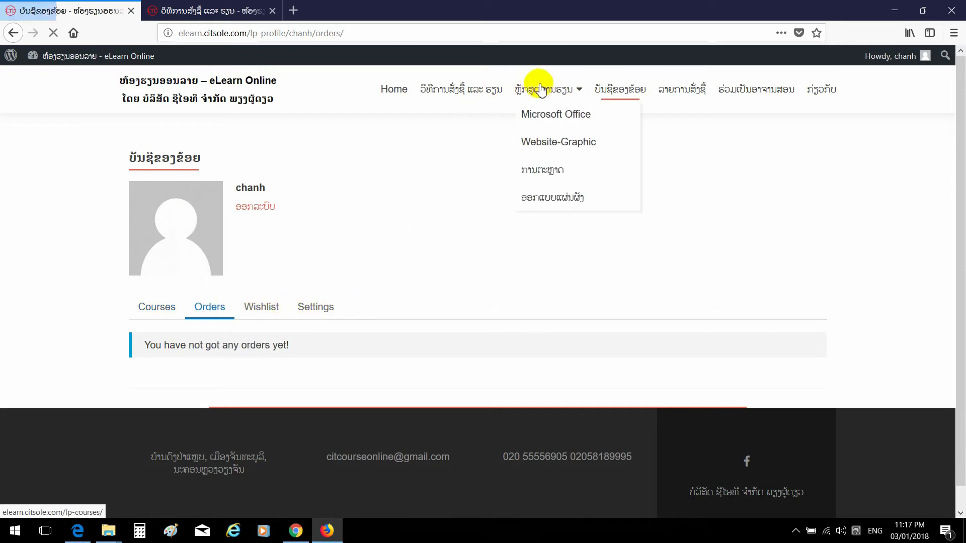
{"action": "left_click", "coordinate": [547, 119]}
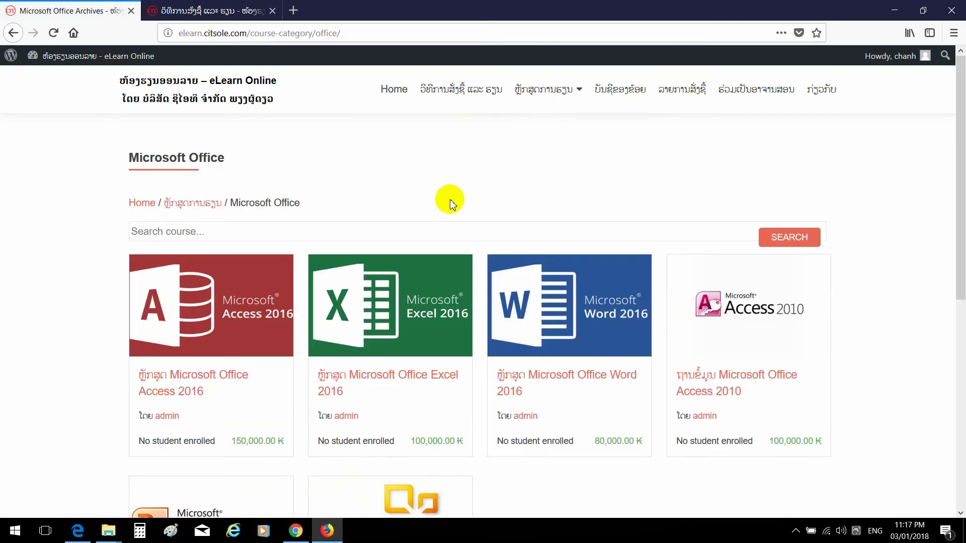
{"action": "scroll", "coordinate": [448, 211], "scroll_direction": "down", "scroll_amount": 5}
{"action": "scroll", "coordinate": [503, 252], "scroll_direction": "up", "scroll_amount": 3}
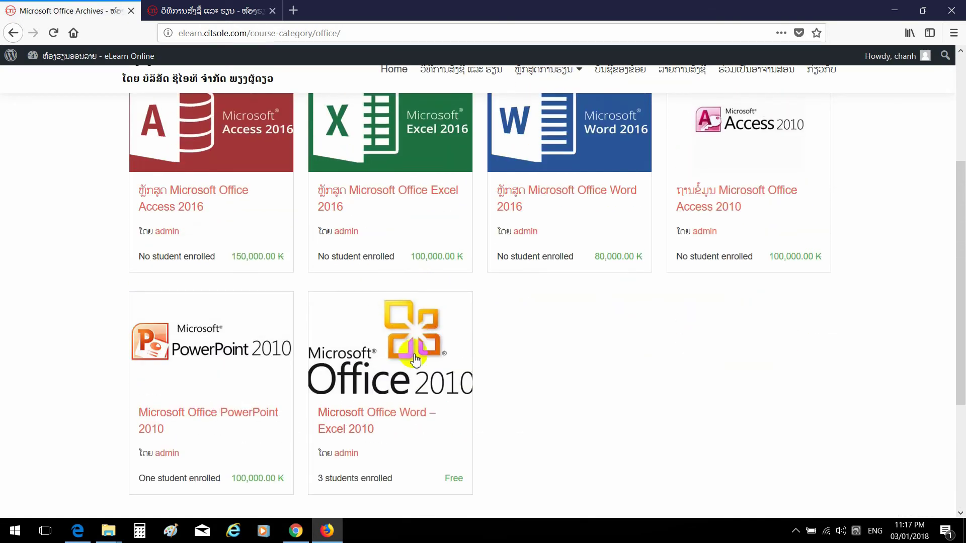
{"action": "left_click", "coordinate": [372, 421]}
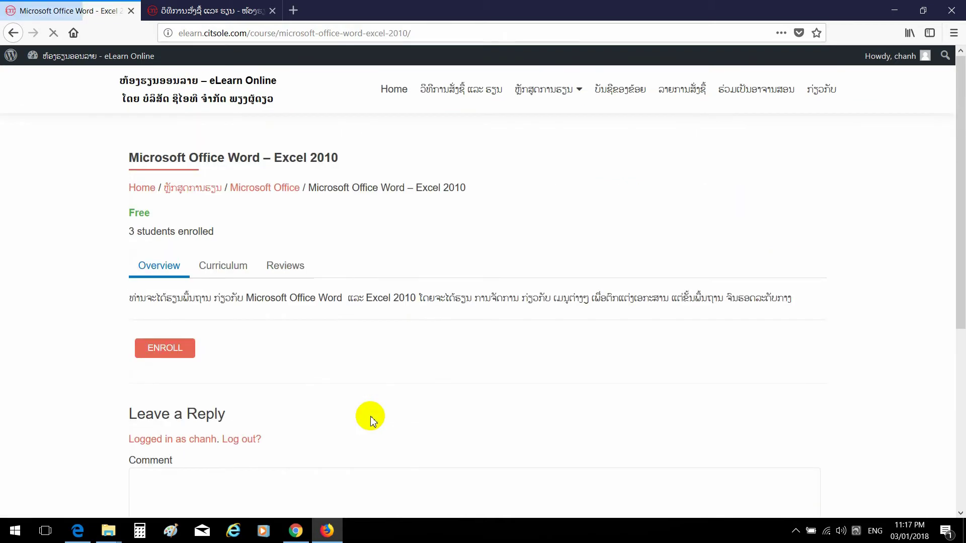
{"action": "left_click", "coordinate": [183, 353]}
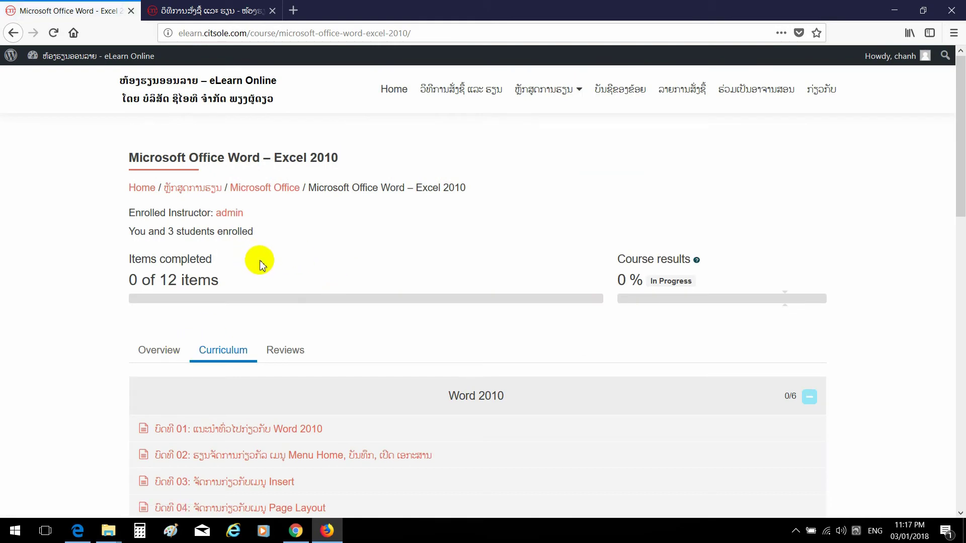
Step: Look through the enrolled course's curriculum and display its overview
{"action": "scroll", "coordinate": [259, 262], "scroll_direction": "down", "scroll_amount": 3}
{"action": "scroll", "coordinate": [274, 268], "scroll_direction": "up", "scroll_amount": 3}
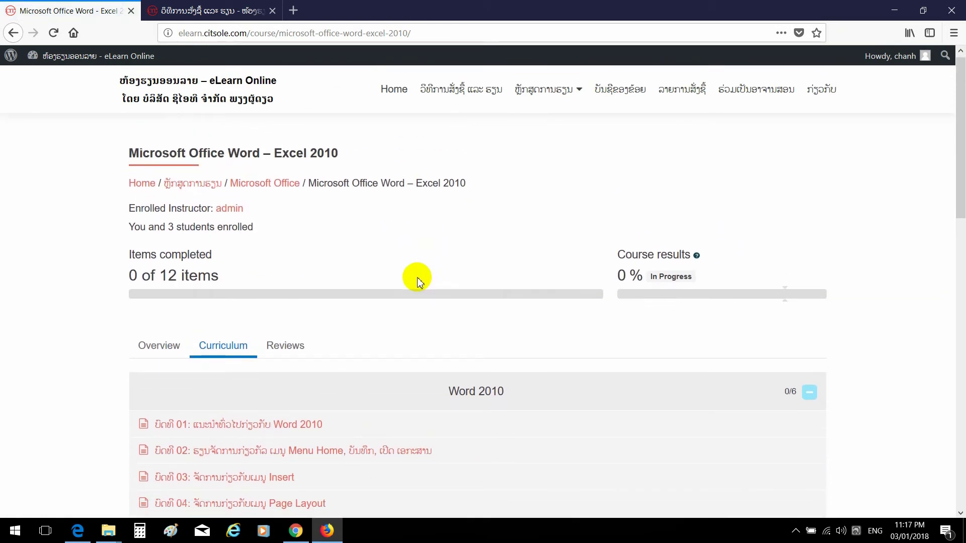
{"action": "scroll", "coordinate": [420, 282], "scroll_direction": "down", "scroll_amount": 5}
{"action": "left_click", "coordinate": [173, 175]}
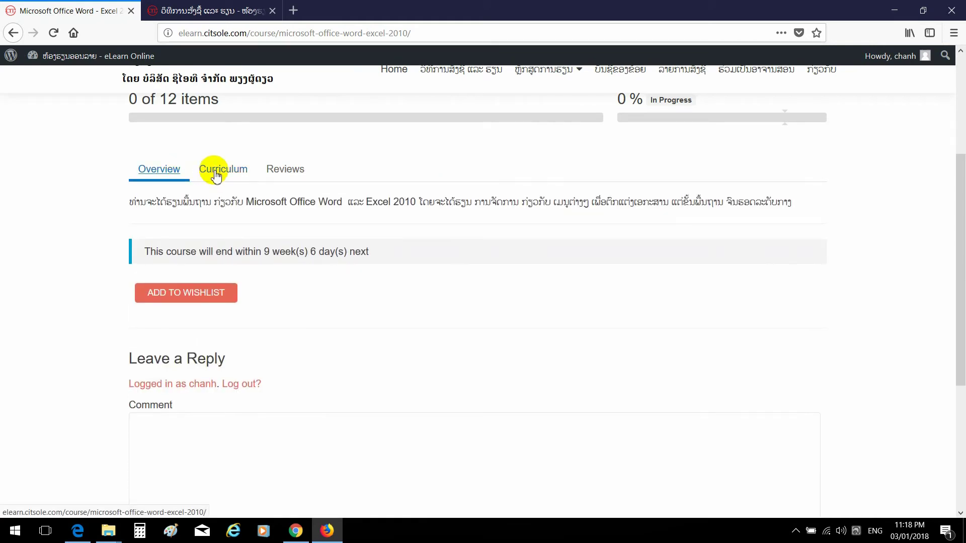
Step: Open Word 2010 lesson 01 from the course curriculum, start its video and pause it
{"action": "left_click", "coordinate": [215, 174]}
{"action": "left_click", "coordinate": [170, 172]}
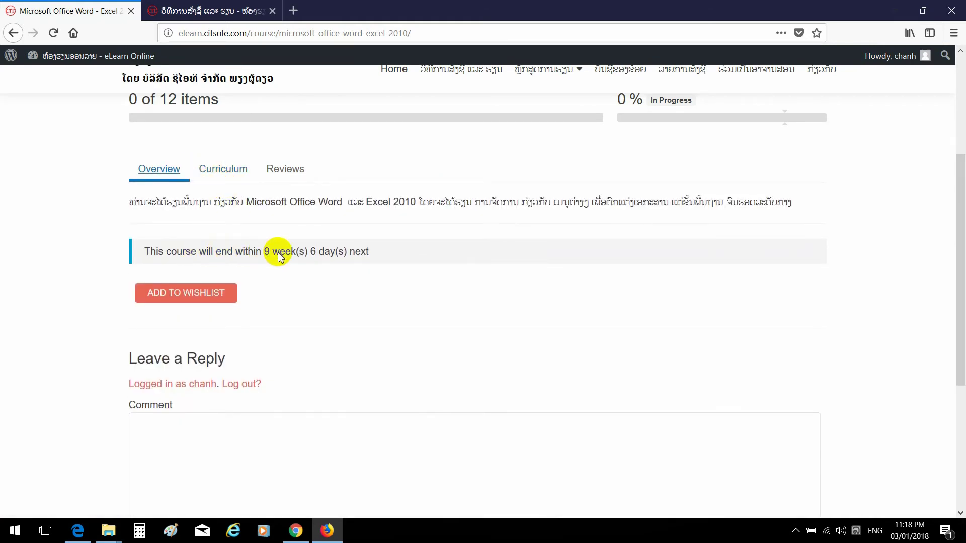
{"action": "left_click", "coordinate": [237, 177]}
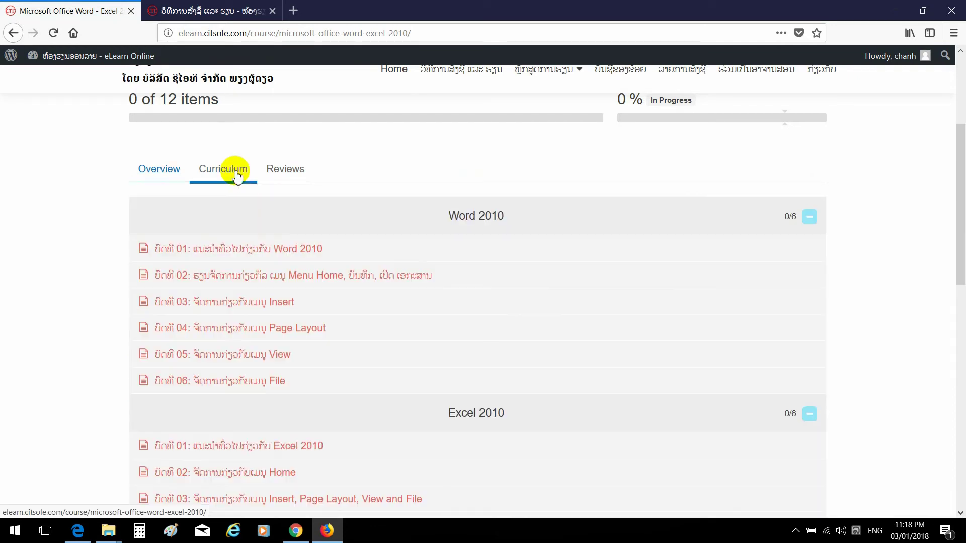
{"action": "left_click", "coordinate": [288, 254]}
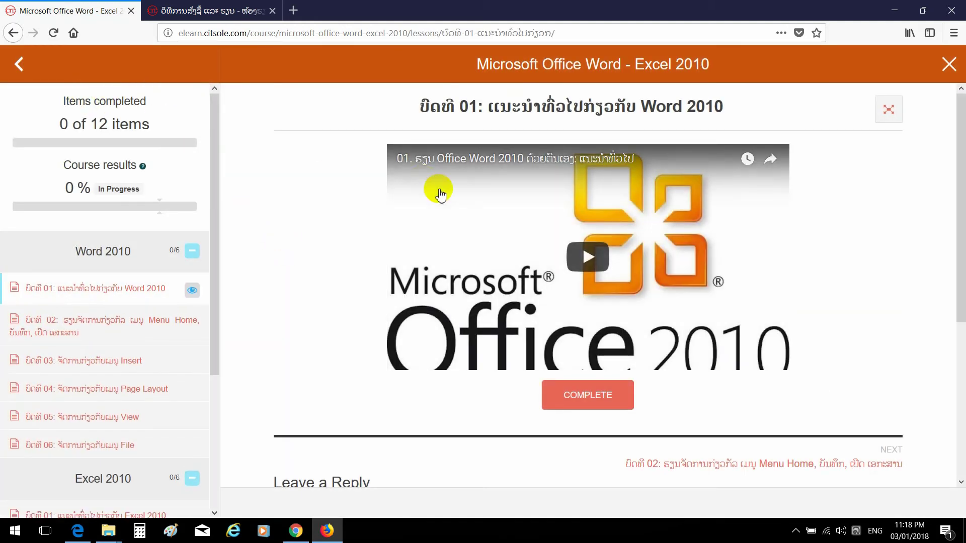
{"action": "left_click", "coordinate": [581, 269]}
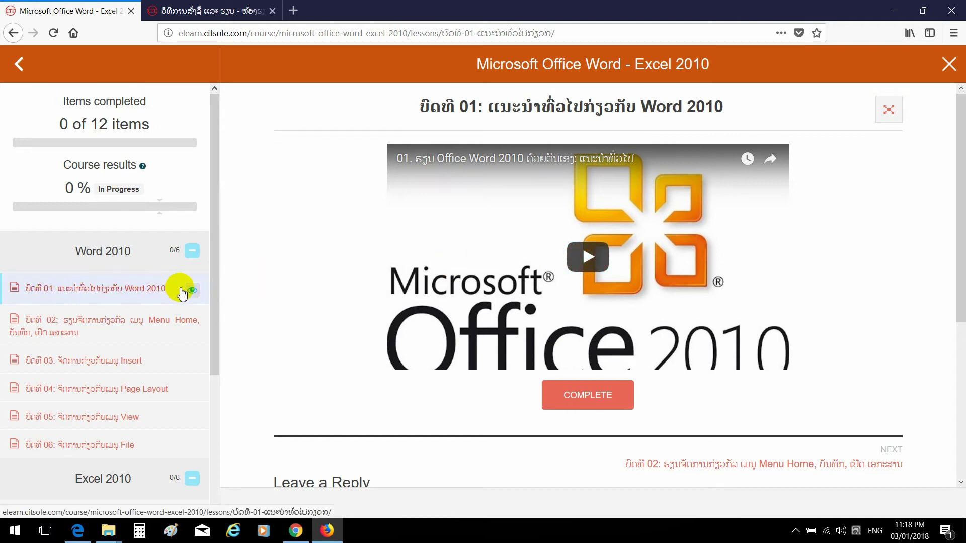
{"action": "left_click", "coordinate": [581, 255]}
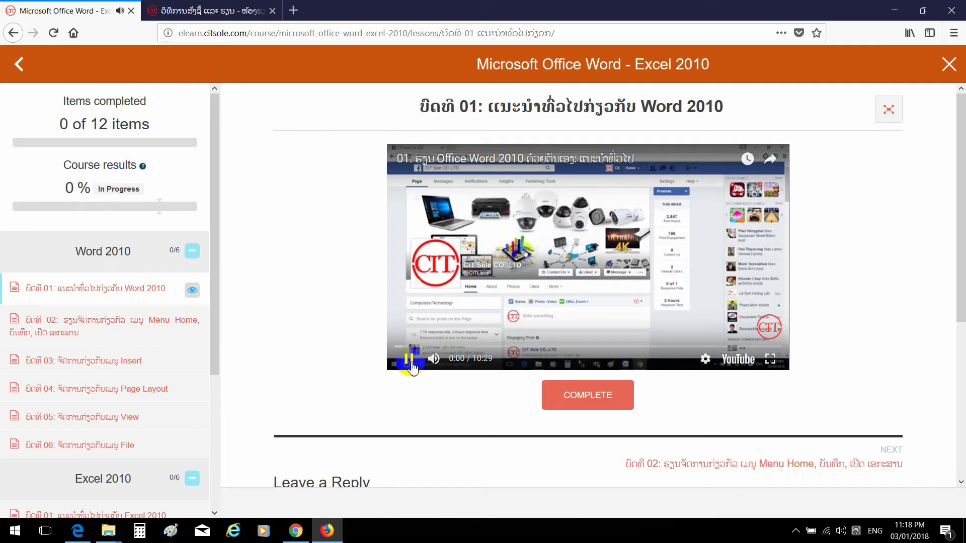
{"action": "left_click", "coordinate": [410, 360]}
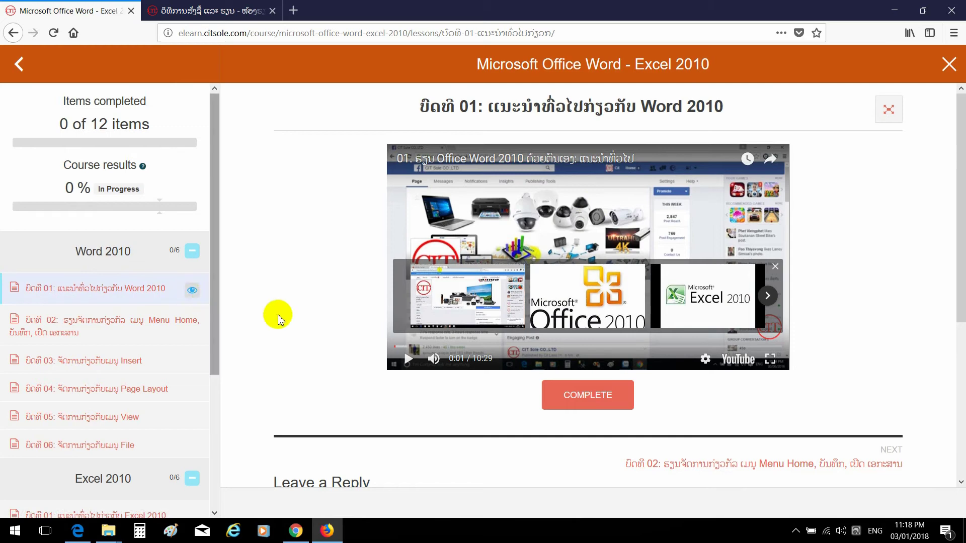
Step: Open Word 2010 lessons 02 and 03, and return to lesson 01 to mark it complete
{"action": "left_click", "coordinate": [173, 323]}
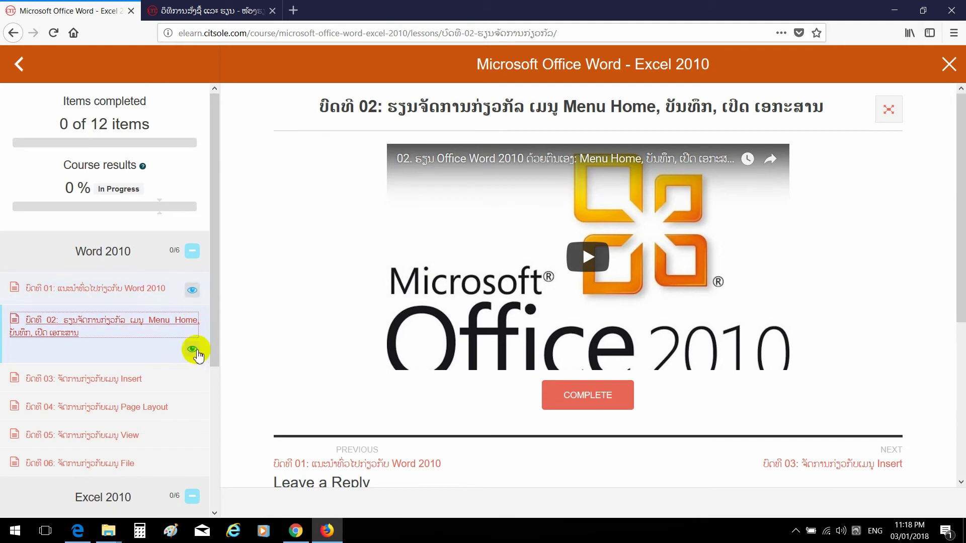
{"action": "left_click", "coordinate": [121, 380]}
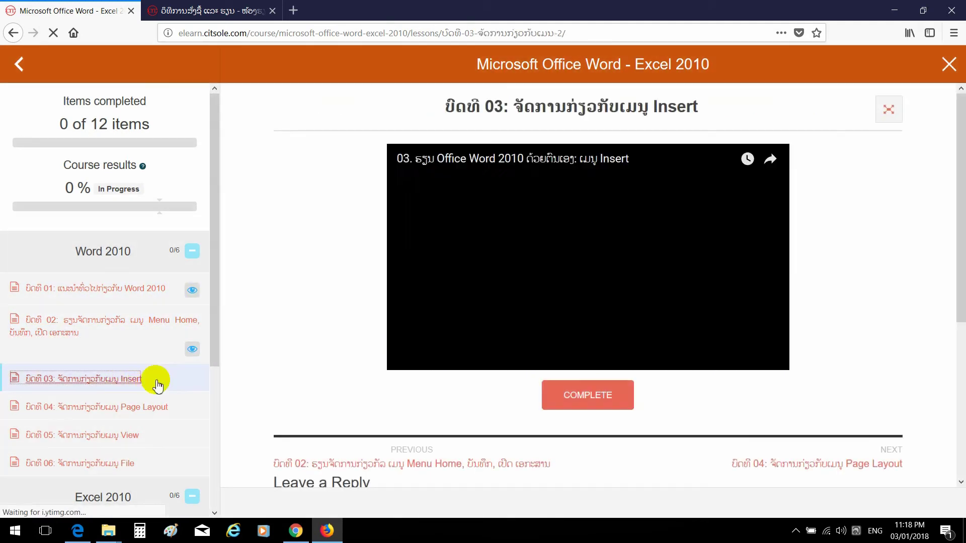
{"action": "left_click", "coordinate": [162, 292]}
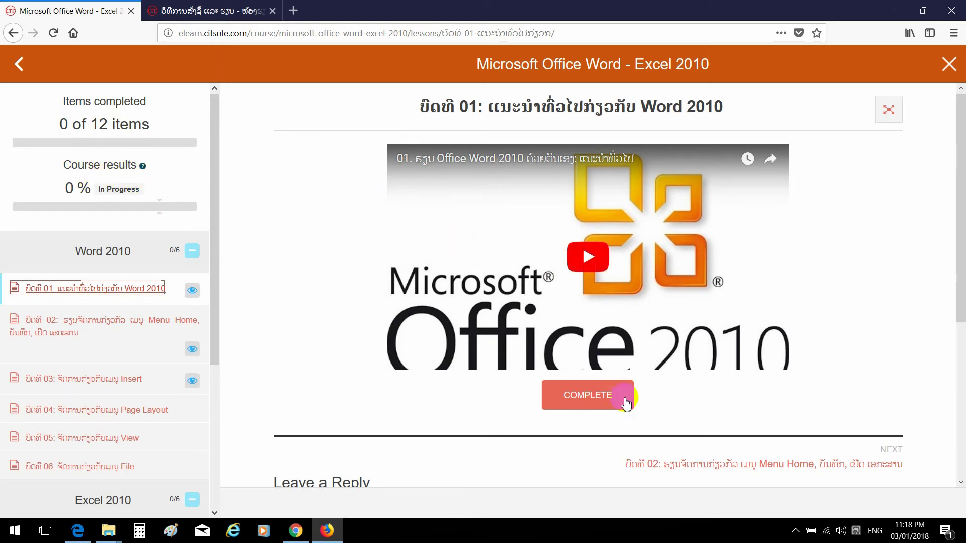
{"action": "left_click", "coordinate": [606, 400]}
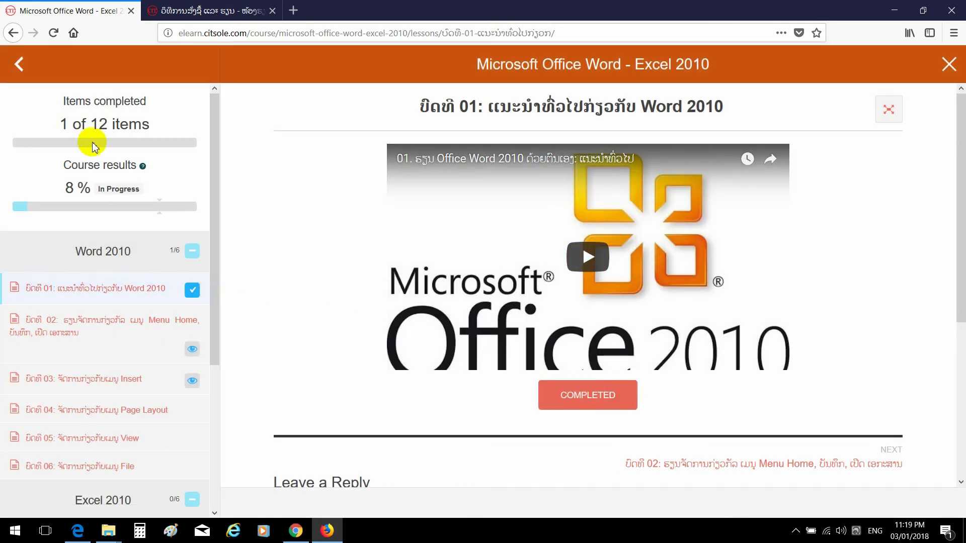
Step: Mark Word 2010 lessons 02 (Menu Home) and 03 (Insert) as complete and check the course progress
{"action": "left_click", "coordinate": [159, 337]}
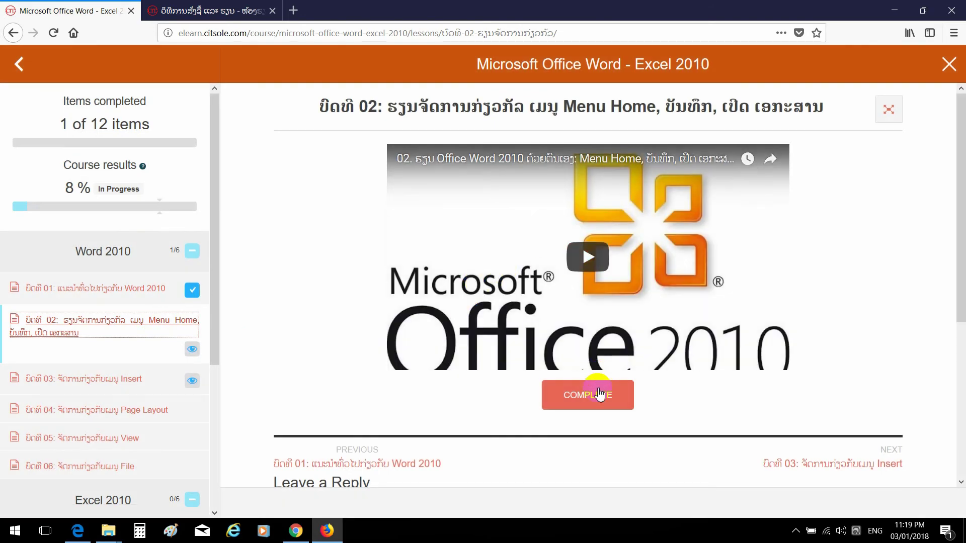
{"action": "left_click", "coordinate": [597, 401]}
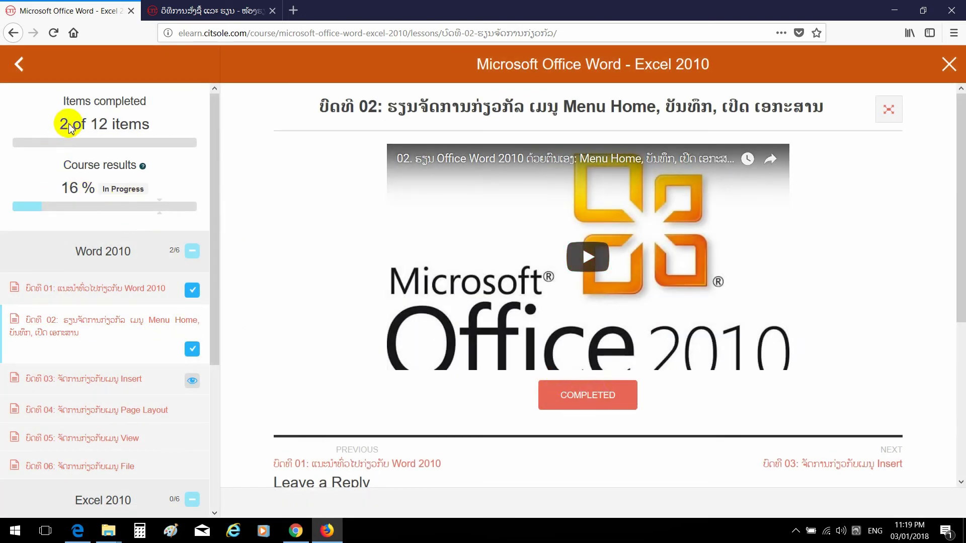
{"action": "scroll", "coordinate": [157, 236], "scroll_direction": "down", "scroll_amount": 2}
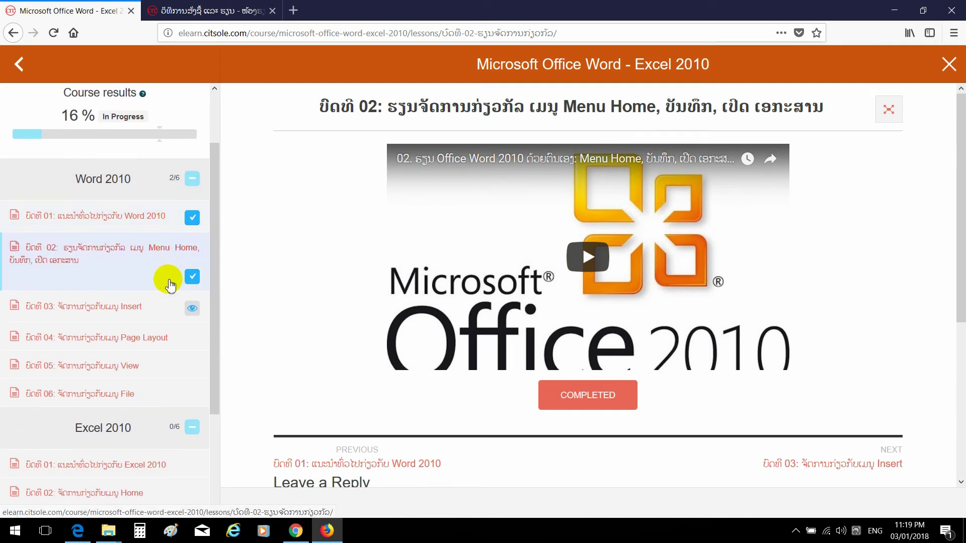
{"action": "scroll", "coordinate": [170, 284], "scroll_direction": "down", "scroll_amount": 4}
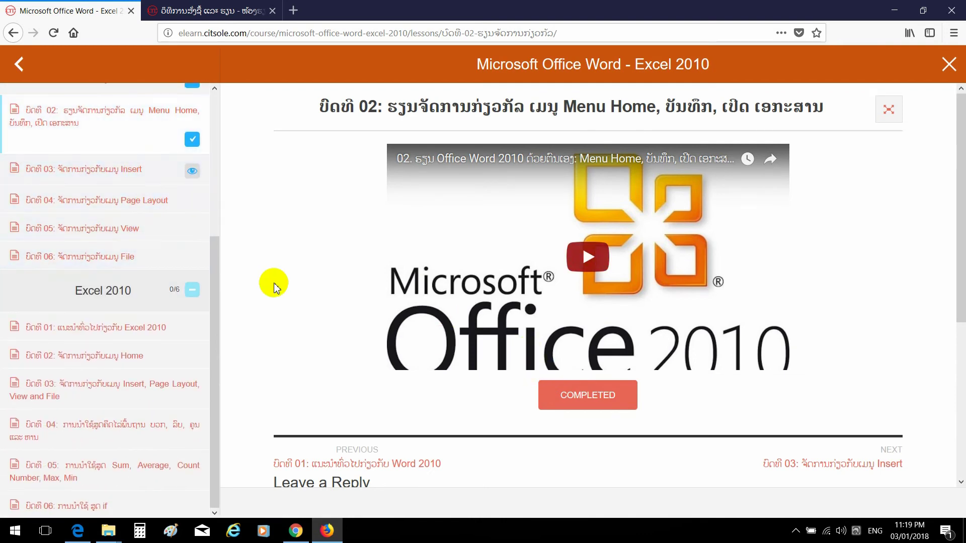
{"action": "scroll", "coordinate": [207, 272], "scroll_direction": "up", "scroll_amount": 2}
{"action": "left_click", "coordinate": [119, 241]}
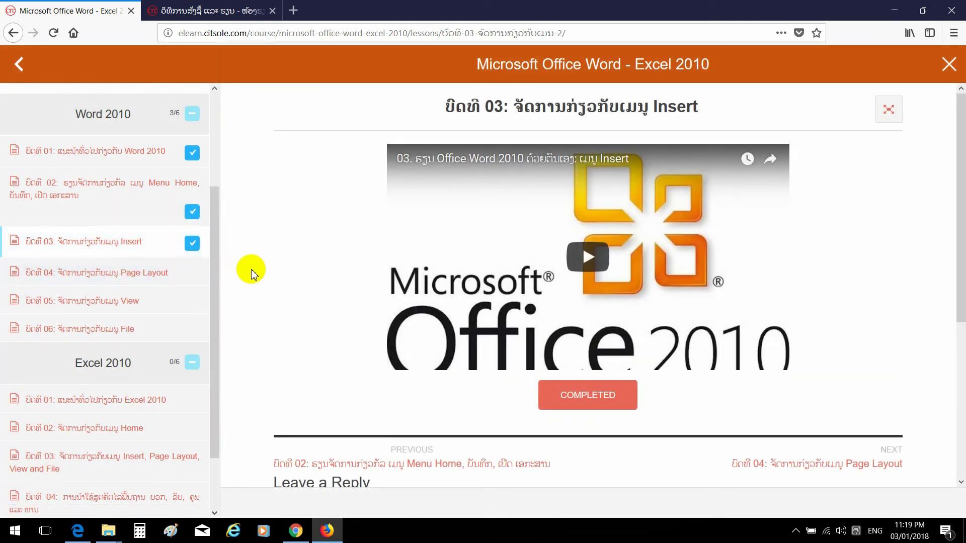
{"action": "scroll", "coordinate": [165, 216], "scroll_direction": "up", "scroll_amount": 1}
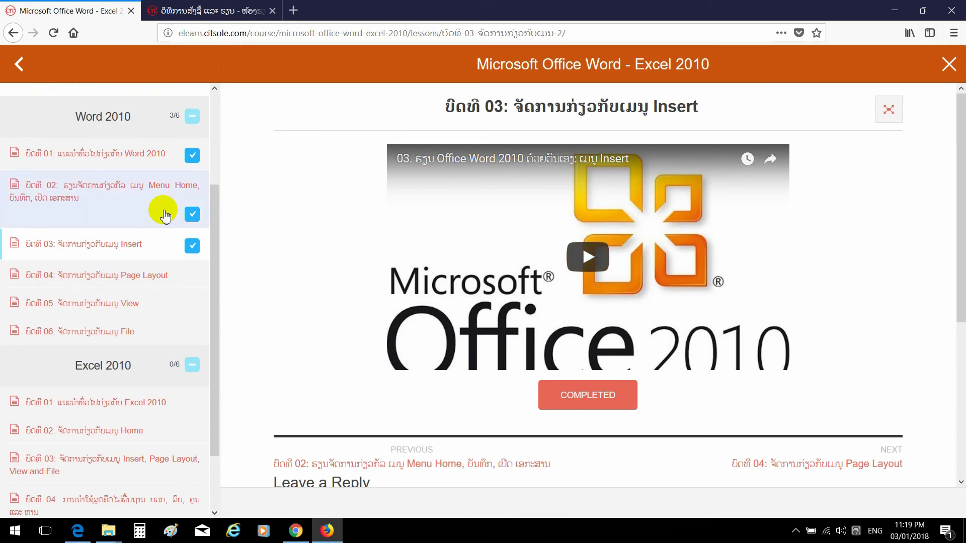
{"action": "scroll", "coordinate": [165, 216], "scroll_direction": "up", "scroll_amount": 3}
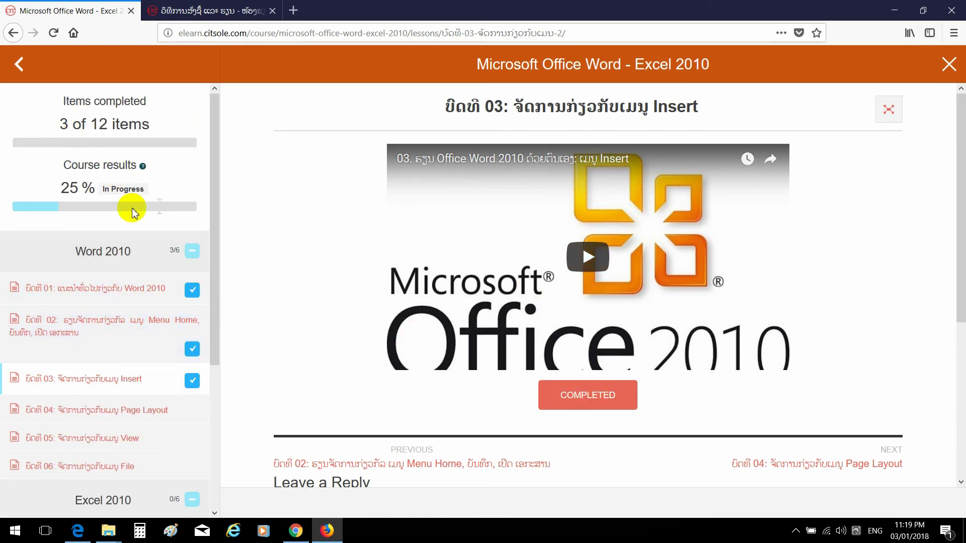
{"action": "scroll", "coordinate": [132, 214], "scroll_direction": "down", "scroll_amount": 4}
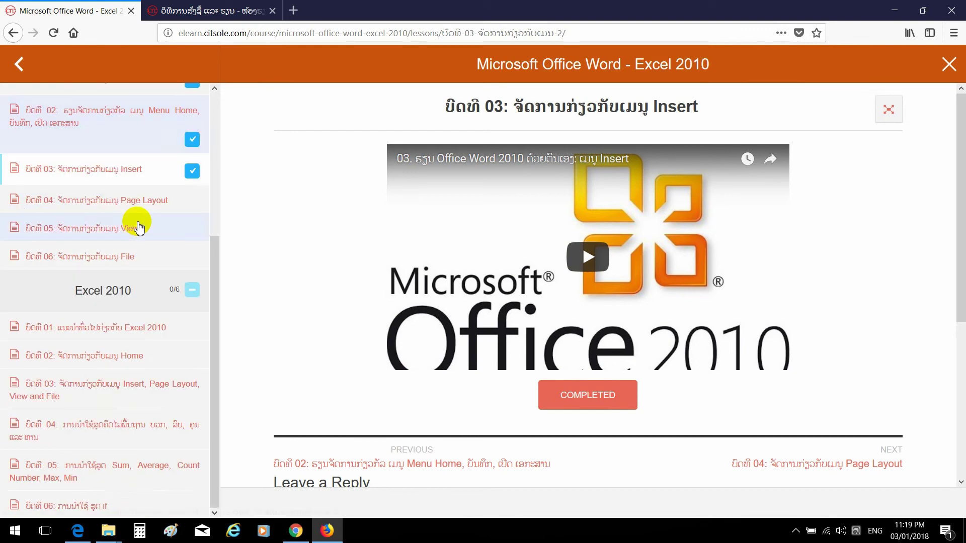
Step: Leave the lesson view and log out of the account from its profile page
{"action": "left_click", "coordinate": [949, 65]}
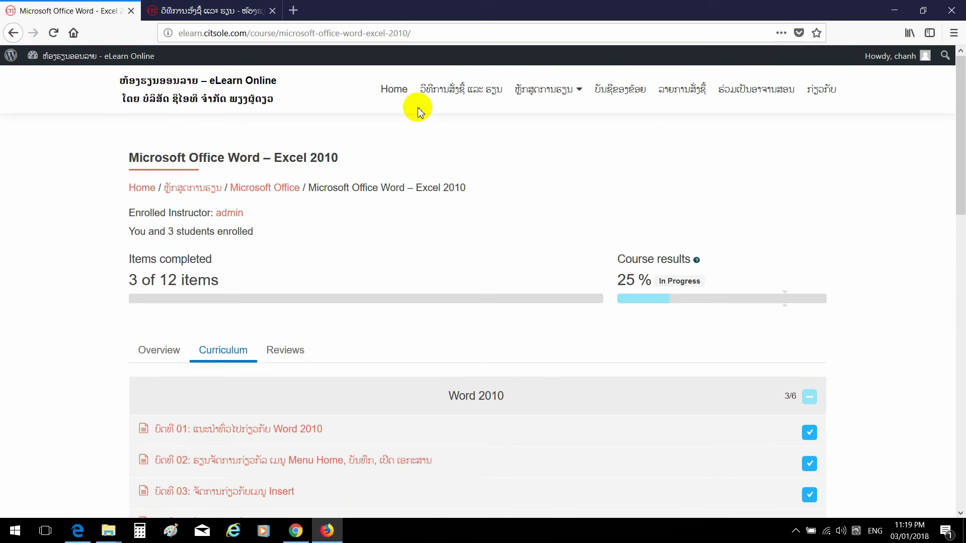
{"action": "left_click", "coordinate": [394, 91]}
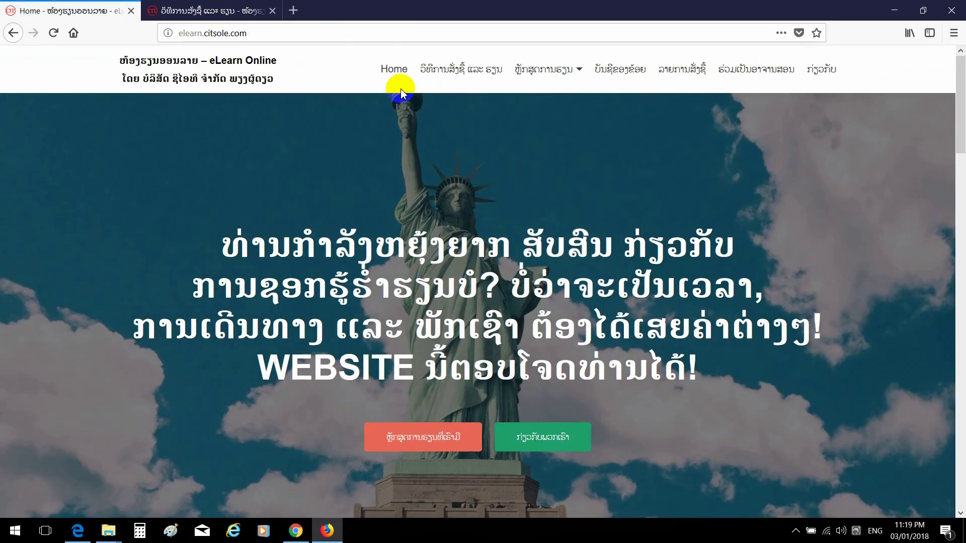
{"action": "left_click", "coordinate": [611, 70]}
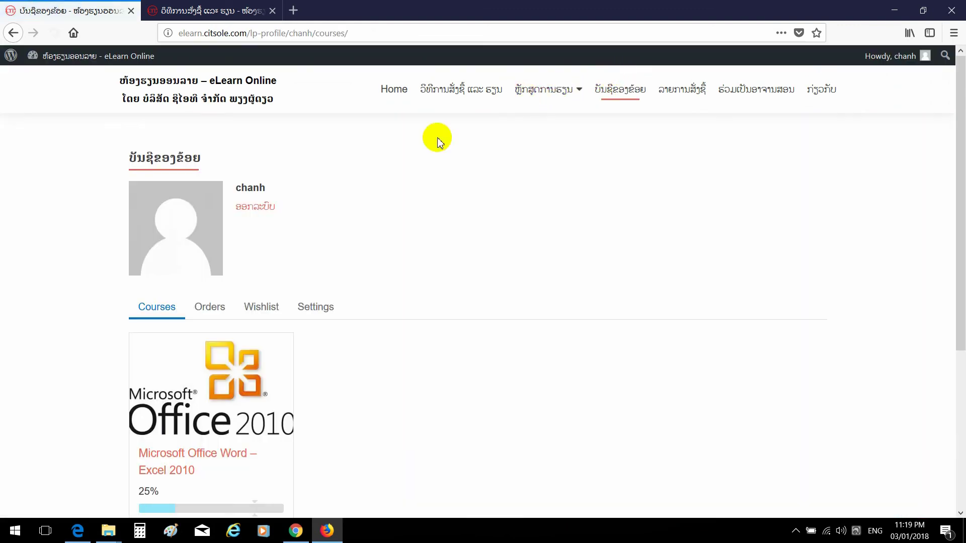
{"action": "left_click", "coordinate": [266, 208]}
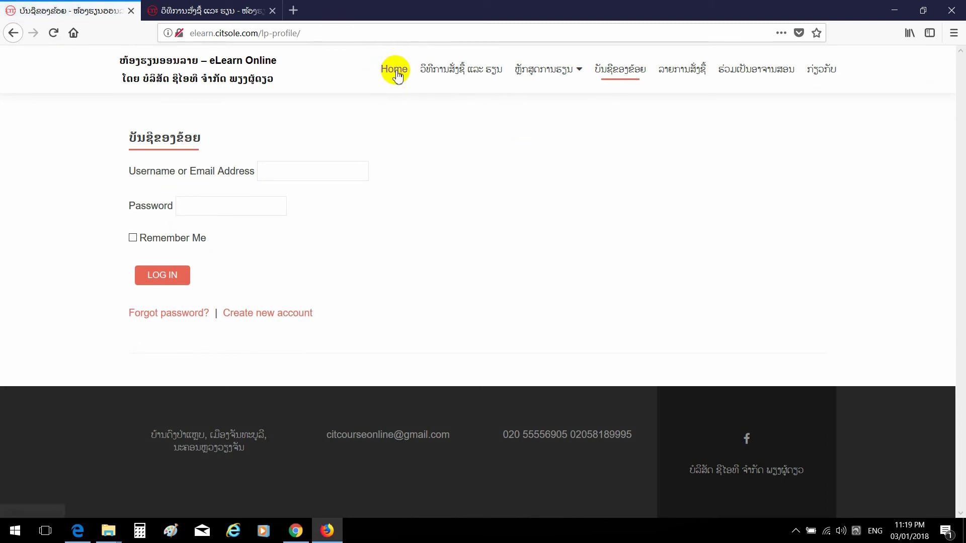
Step: Load the elearn.citsole.com home page and open the Microsoft Office Word – Excel 2010 course from the course list
{"action": "left_click", "coordinate": [272, 34]}
{"action": "left_click_drag", "start_coordinate": [302, 33], "coordinate": [266, 39]}
{"action": "key", "text": "BackSpace"}
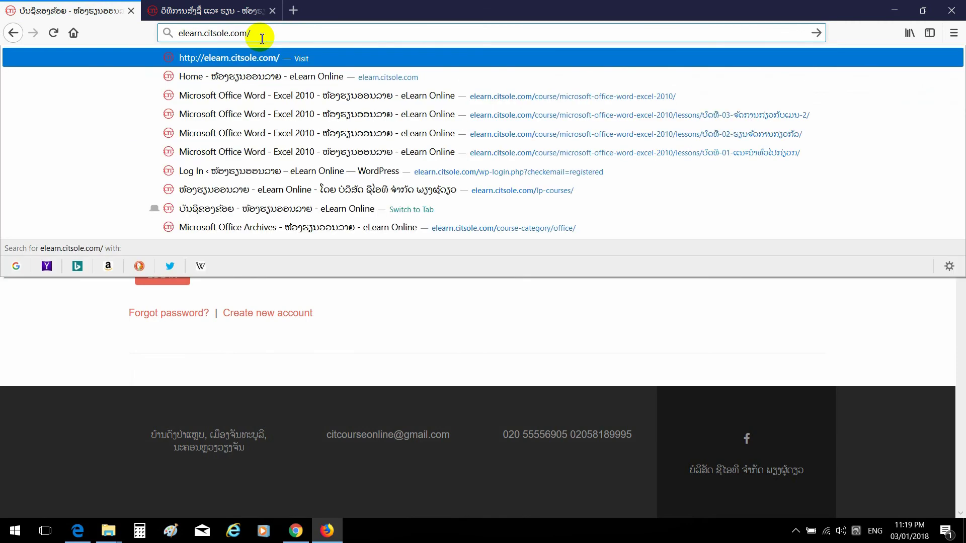
{"action": "key", "text": "Return"}
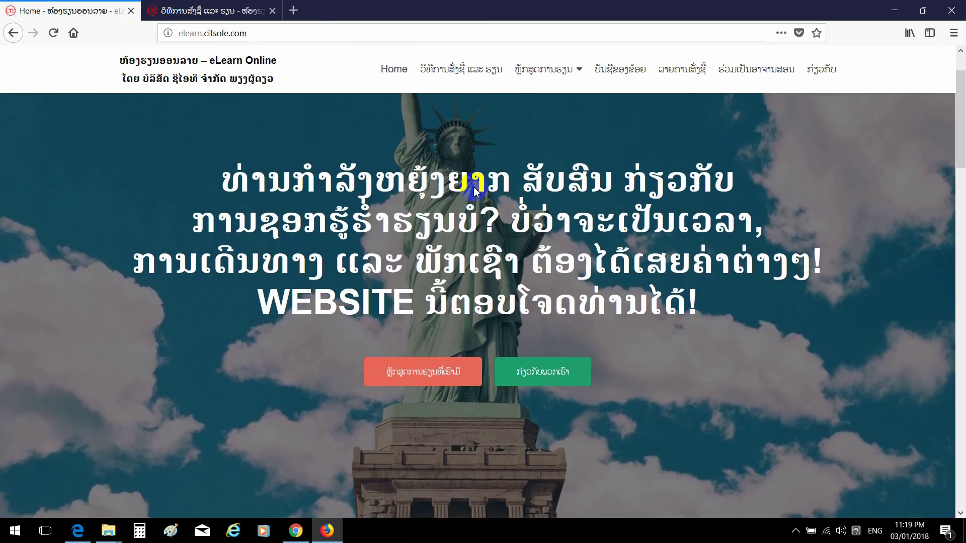
{"action": "scroll", "coordinate": [493, 191], "scroll_direction": "down", "scroll_amount": 3}
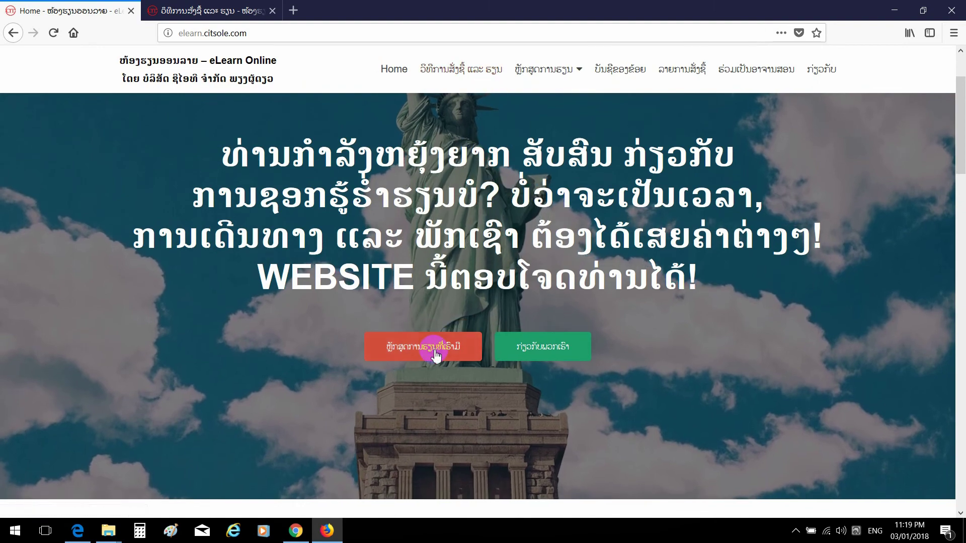
{"action": "left_click", "coordinate": [437, 355]}
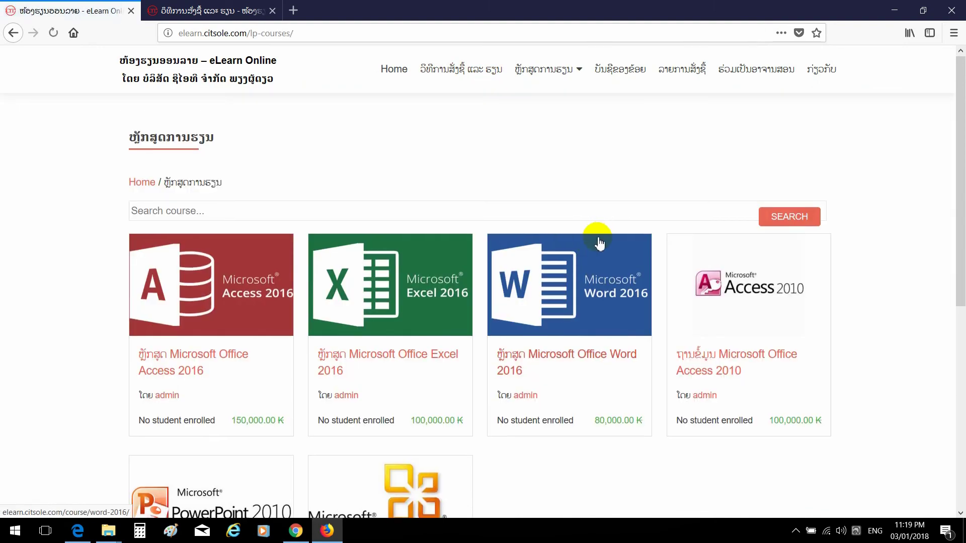
{"action": "scroll", "coordinate": [599, 241], "scroll_direction": "down", "scroll_amount": 7}
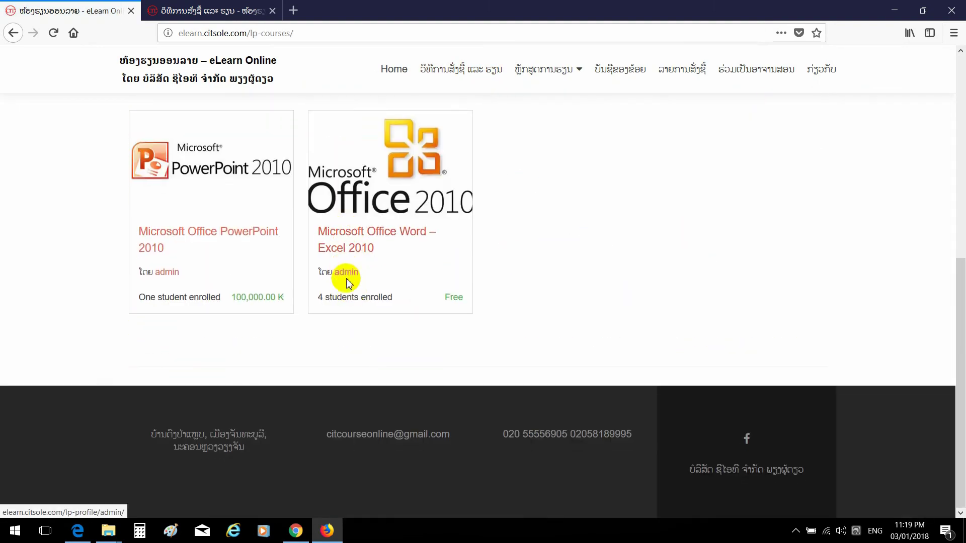
{"action": "left_click", "coordinate": [362, 238]}
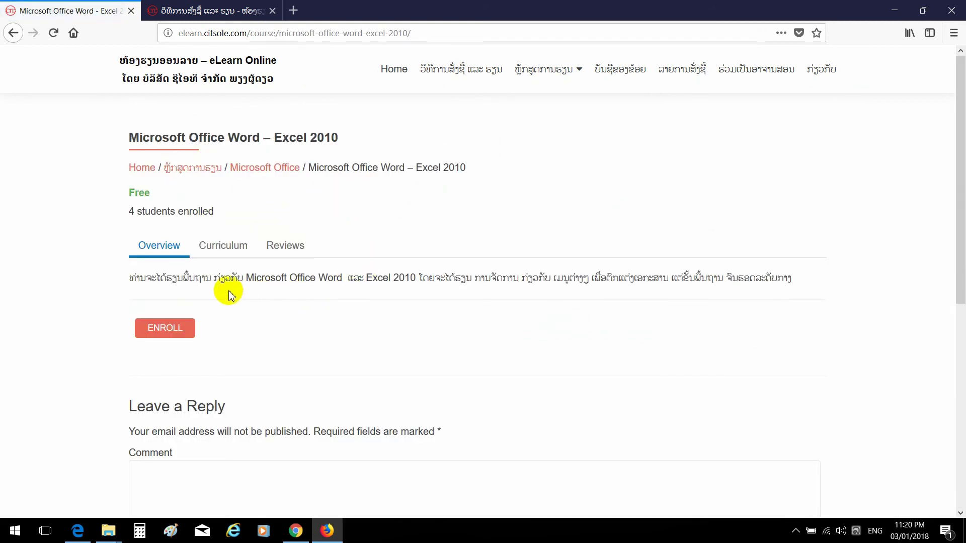
Step: Request enrollment in the course, log in with the account's username and password, and decline saving the login
{"action": "left_click", "coordinate": [180, 332]}
{"action": "left_click", "coordinate": [281, 171]}
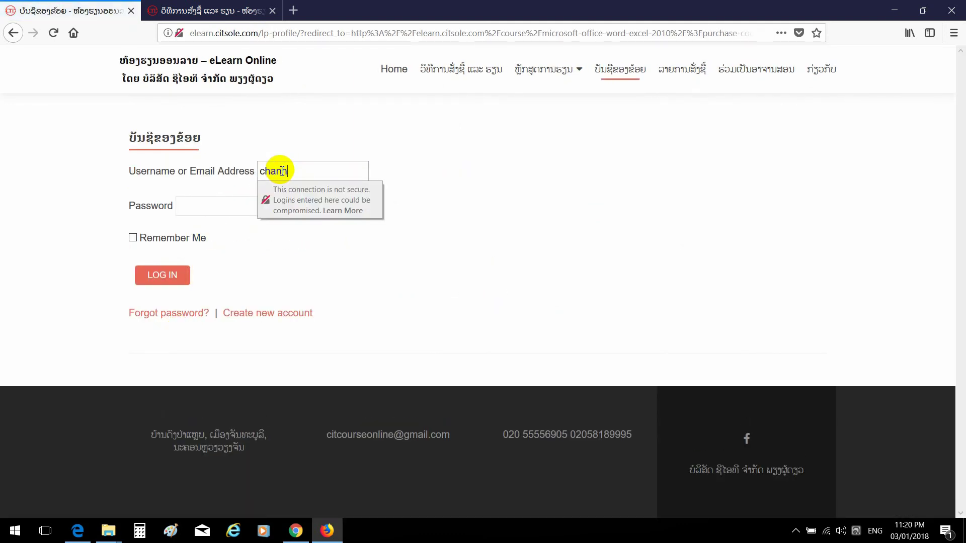
{"action": "key", "text": "Tab"}
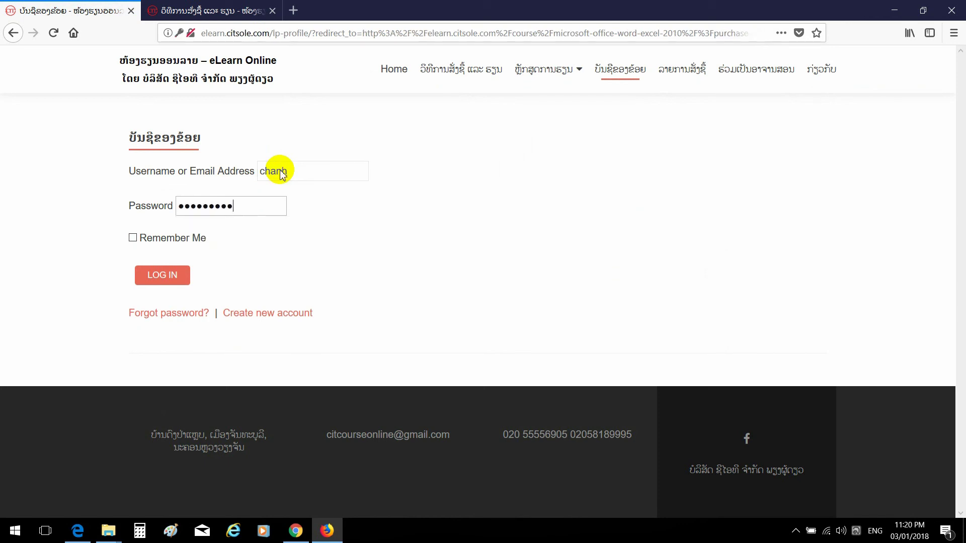
{"action": "key", "text": "Return"}
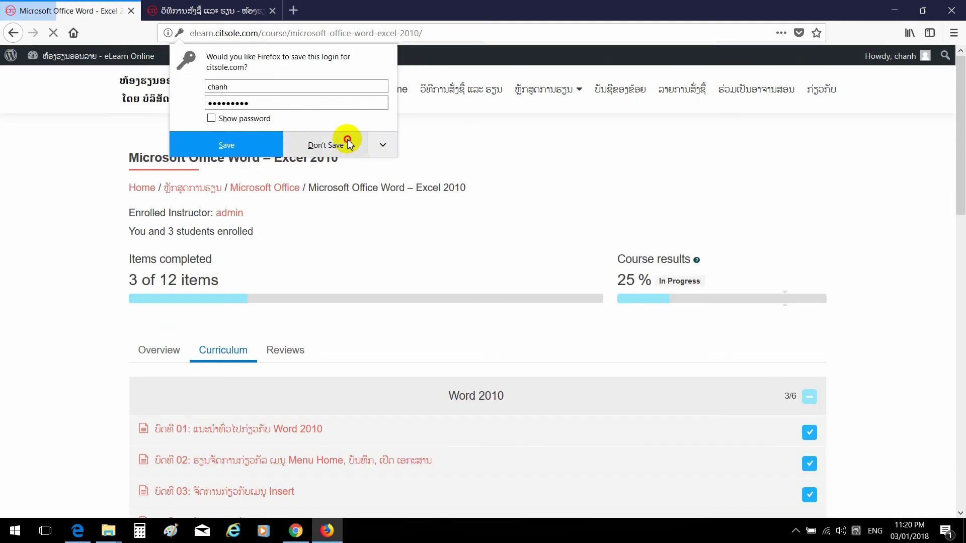
{"action": "left_click", "coordinate": [348, 144]}
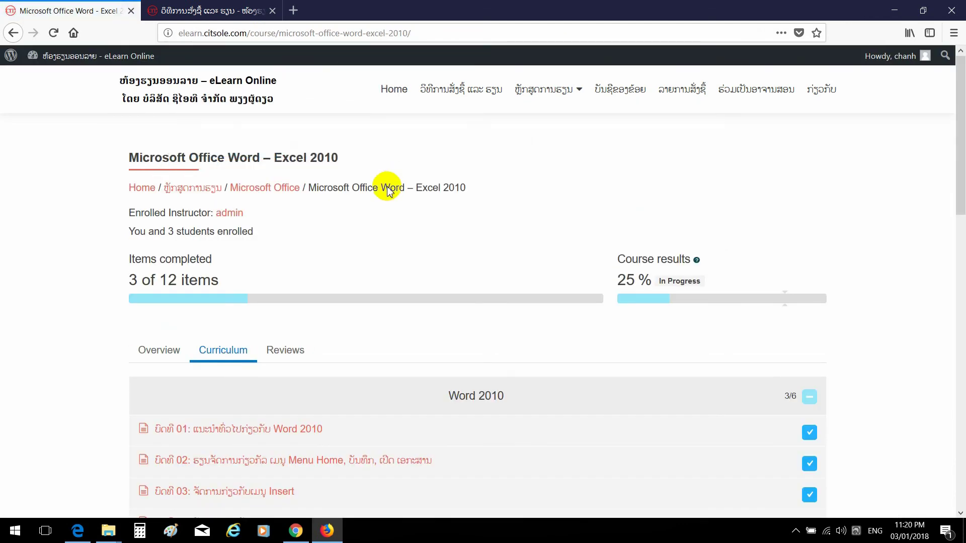
Step: Look through the curriculum of the Word – Excel 2010 course and open the full course catalogue
{"action": "scroll", "coordinate": [478, 255], "scroll_direction": "down", "scroll_amount": 8}
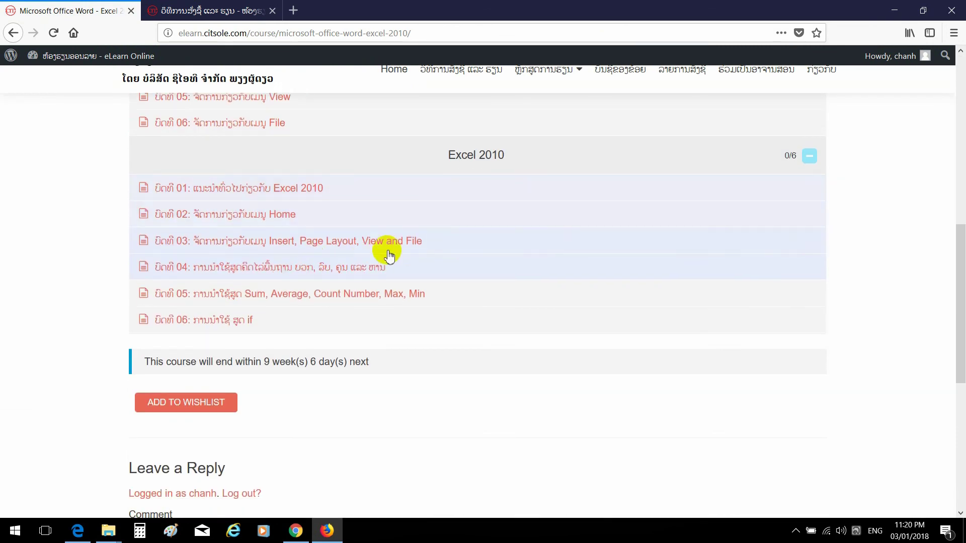
{"action": "scroll", "coordinate": [491, 231], "scroll_direction": "up", "scroll_amount": 3}
{"action": "scroll", "coordinate": [488, 230], "scroll_direction": "up", "scroll_amount": 5}
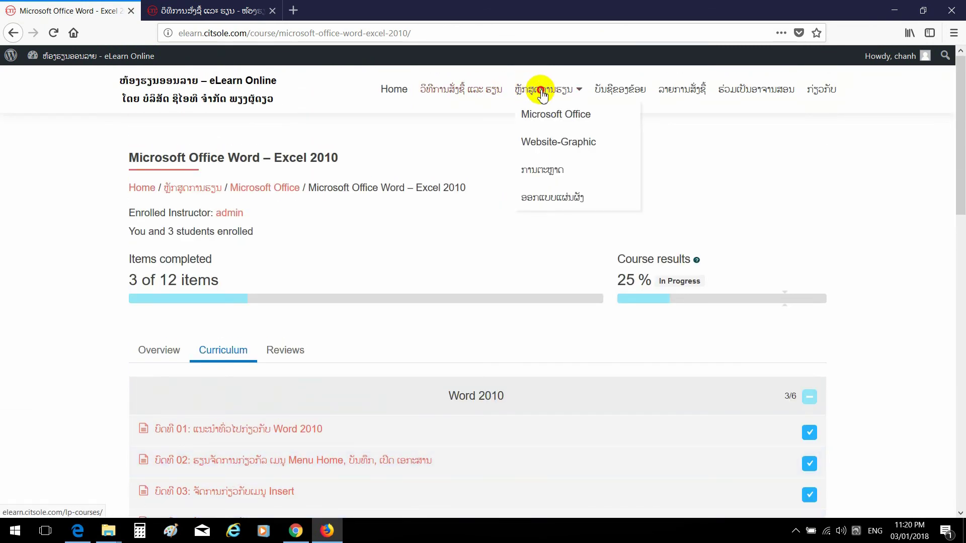
{"action": "left_click", "coordinate": [543, 70]}
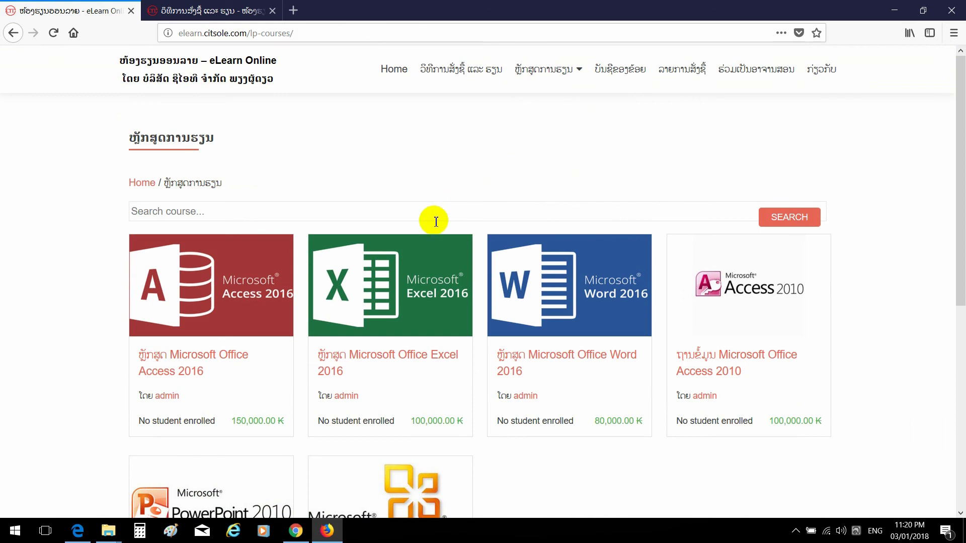
Step: Open the Microsoft Office Word – Excel 2010 course from the catalogue and mark Word 2010 lesson 04 on Page Layout as complete
{"action": "scroll", "coordinate": [430, 242], "scroll_direction": "down", "scroll_amount": 5}
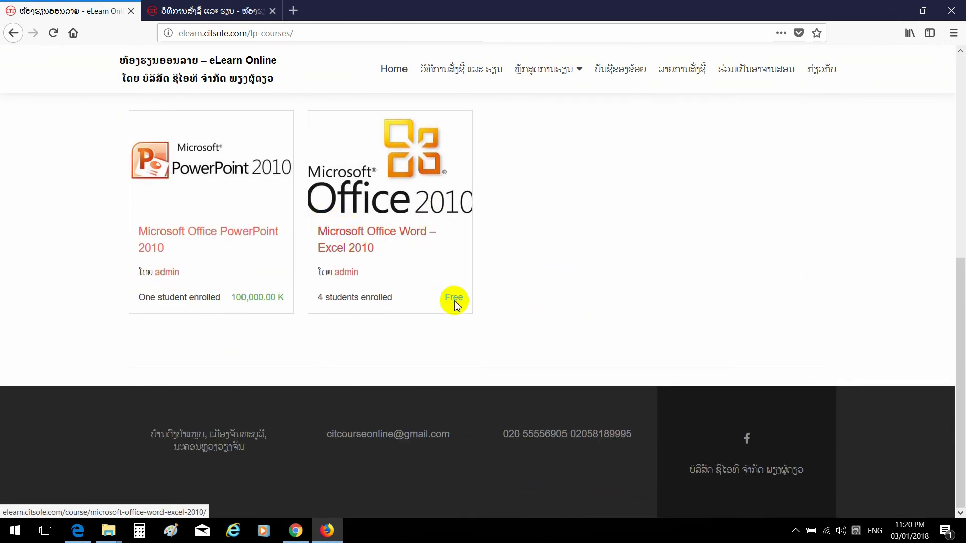
{"action": "left_click", "coordinate": [367, 236]}
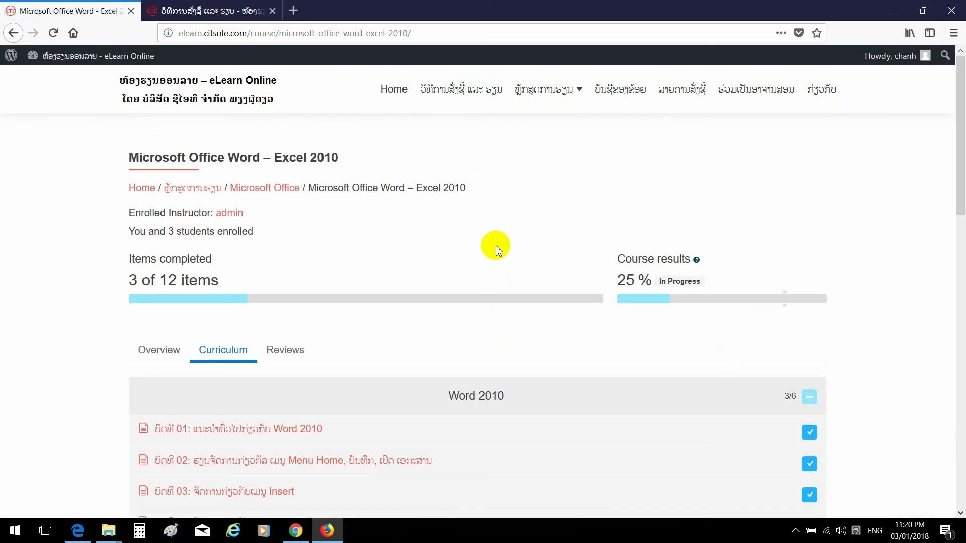
{"action": "scroll", "coordinate": [244, 329], "scroll_direction": "down", "scroll_amount": 4}
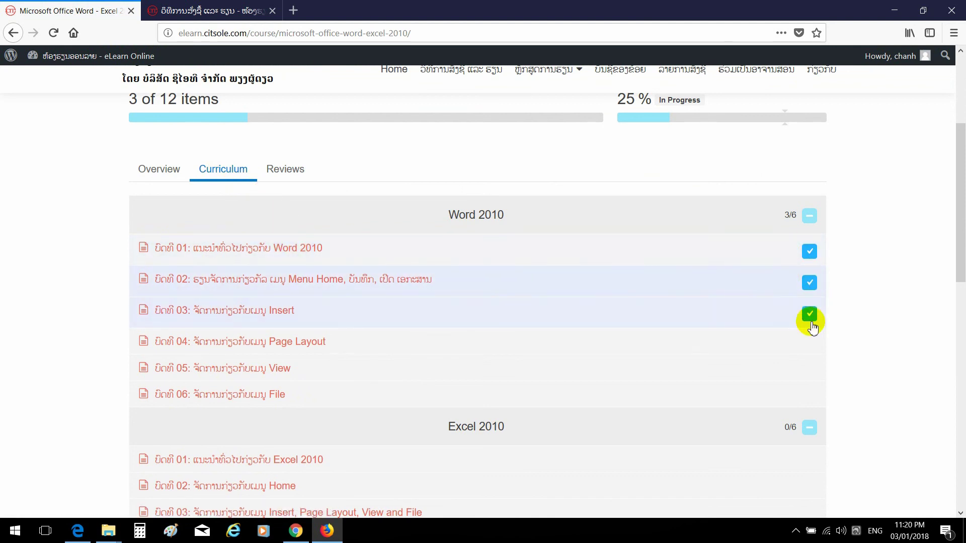
{"action": "left_click", "coordinate": [275, 340]}
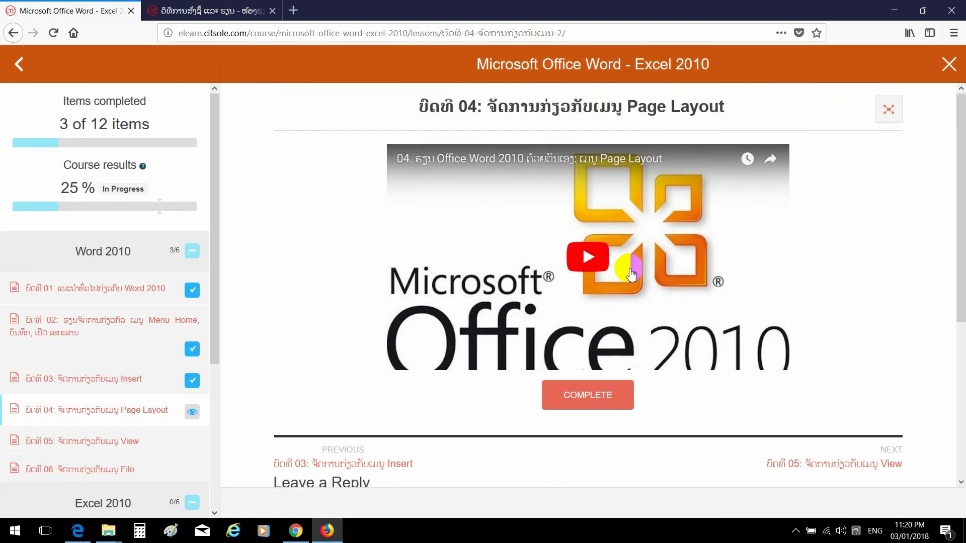
{"action": "left_click", "coordinate": [599, 395]}
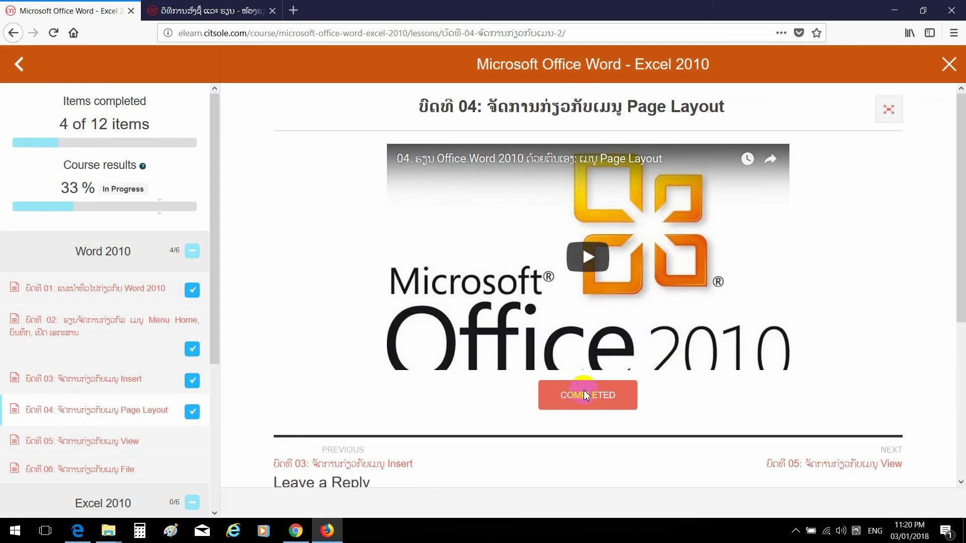
{"action": "left_click", "coordinate": [560, 350]}
Step: Leave the lesson view, reopen the Microsoft Office Word – Excel 2010 course through the home page's course catalogue, and review its curriculum progress
{"action": "left_click", "coordinate": [949, 65]}
{"action": "scroll", "coordinate": [593, 155], "scroll_direction": "up", "scroll_amount": 4}
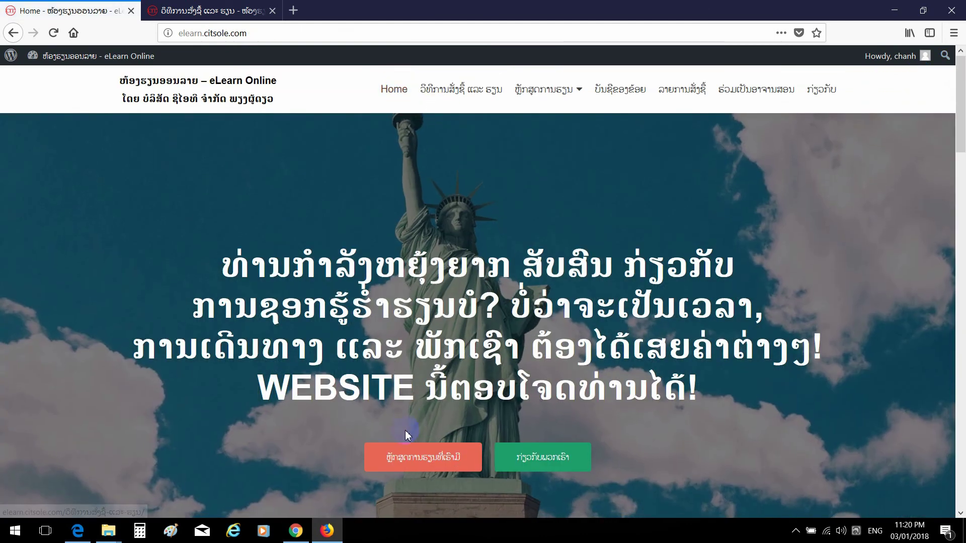
{"action": "left_click", "coordinate": [407, 460]}
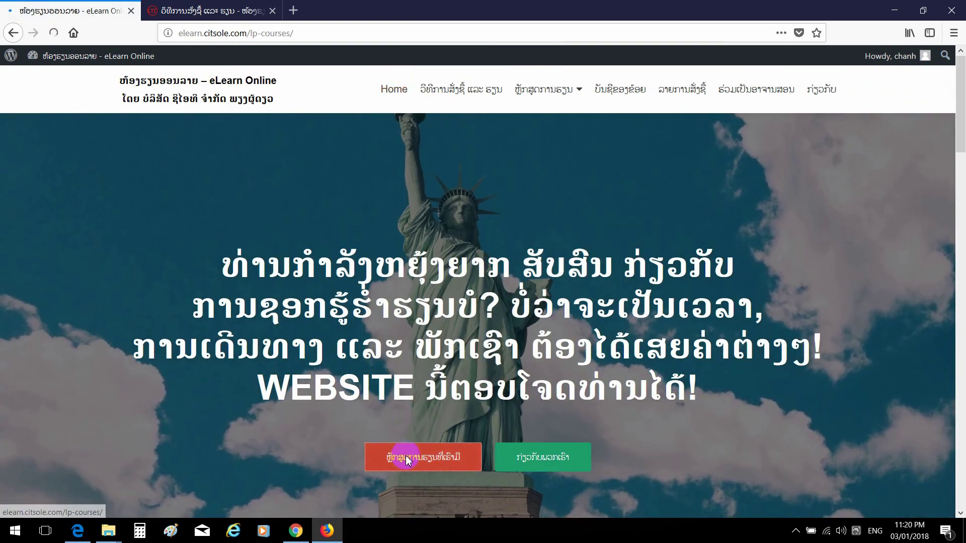
{"action": "scroll", "coordinate": [453, 282], "scroll_direction": "down", "scroll_amount": 6}
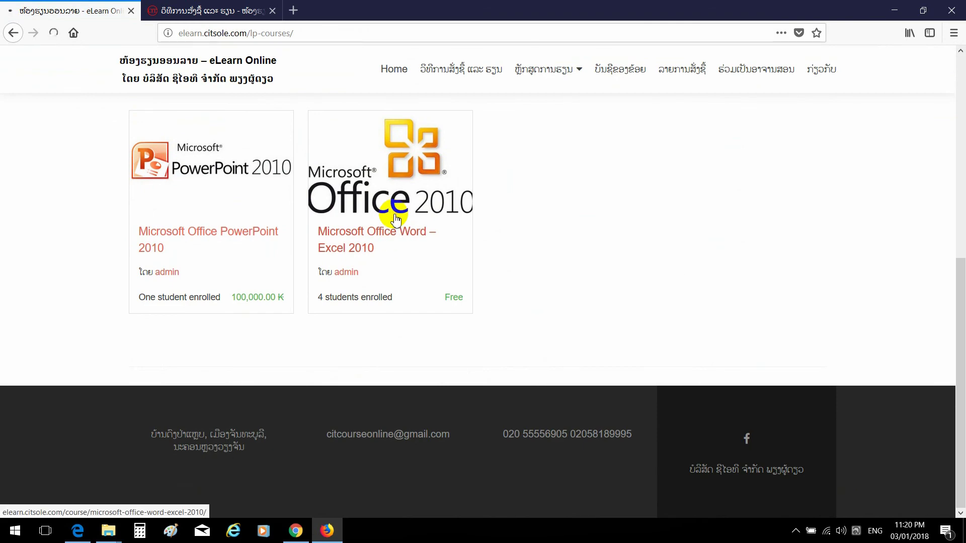
{"action": "left_click", "coordinate": [396, 220]}
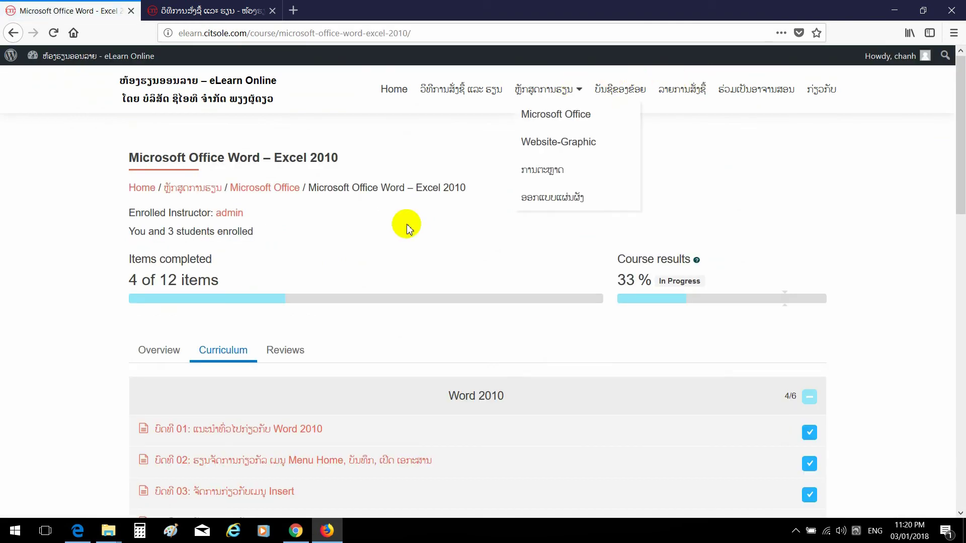
{"action": "scroll", "coordinate": [294, 410], "scroll_direction": "down", "scroll_amount": 2}
{"action": "scroll", "coordinate": [309, 359], "scroll_direction": "down", "scroll_amount": 3}
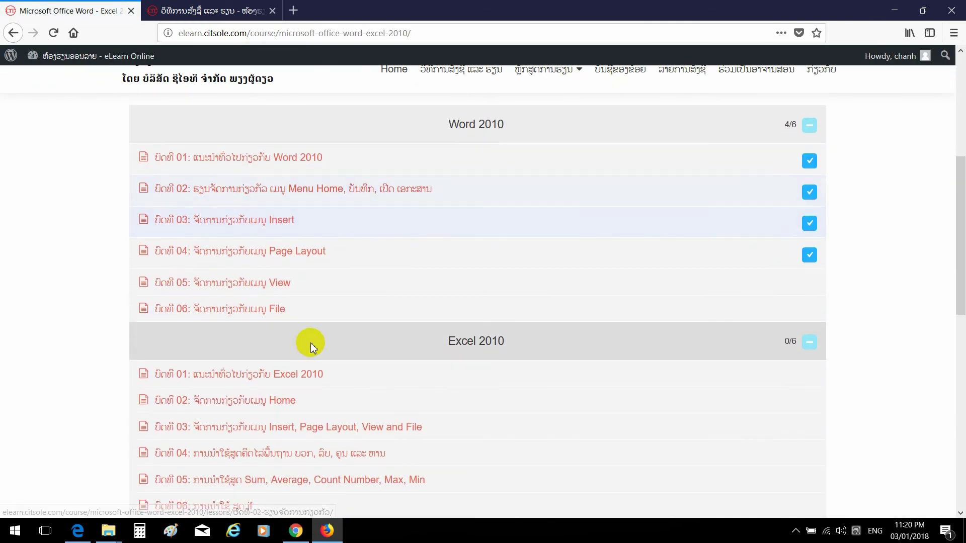